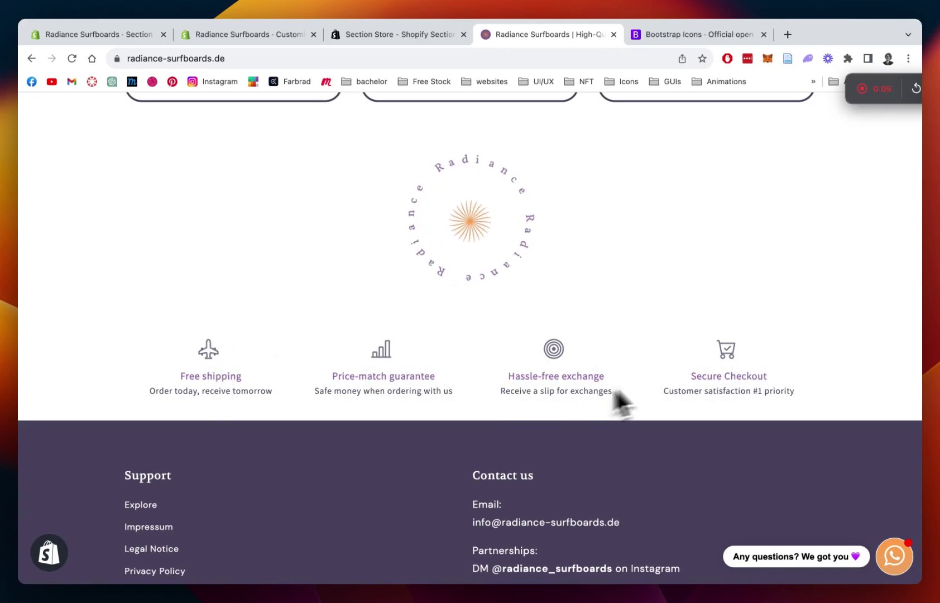
Scroll the Radiance Surfboards homepage to review the four trust badges above the footer
scroll(657, 324, down, 1)
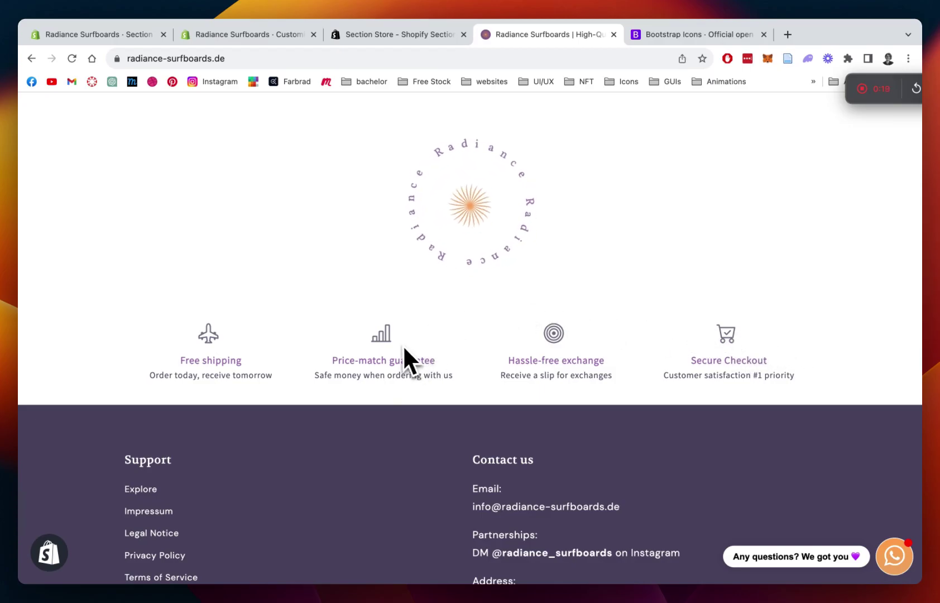
scroll(614, 318, up, 10)
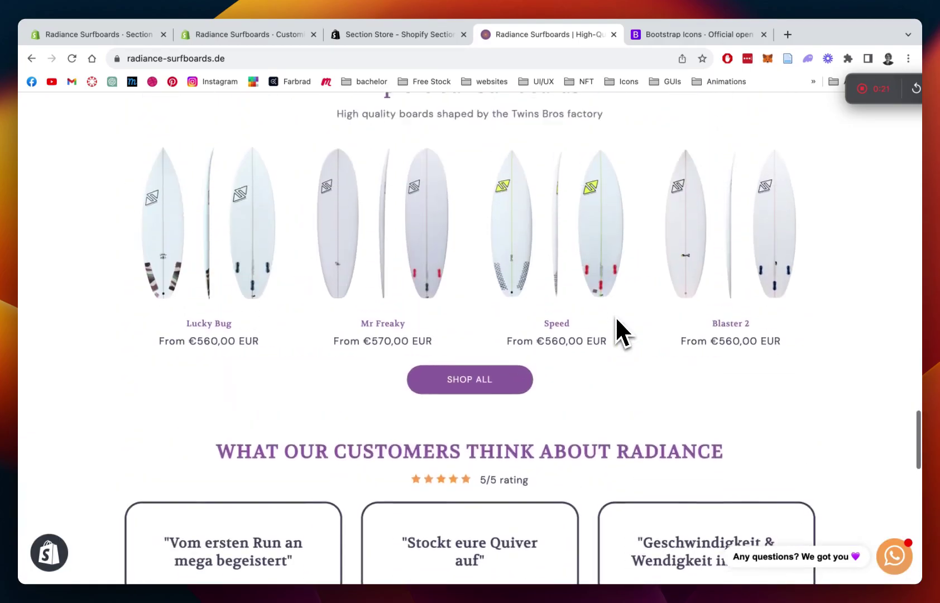
scroll(626, 315, up, 7)
scroll(644, 260, down, 15)
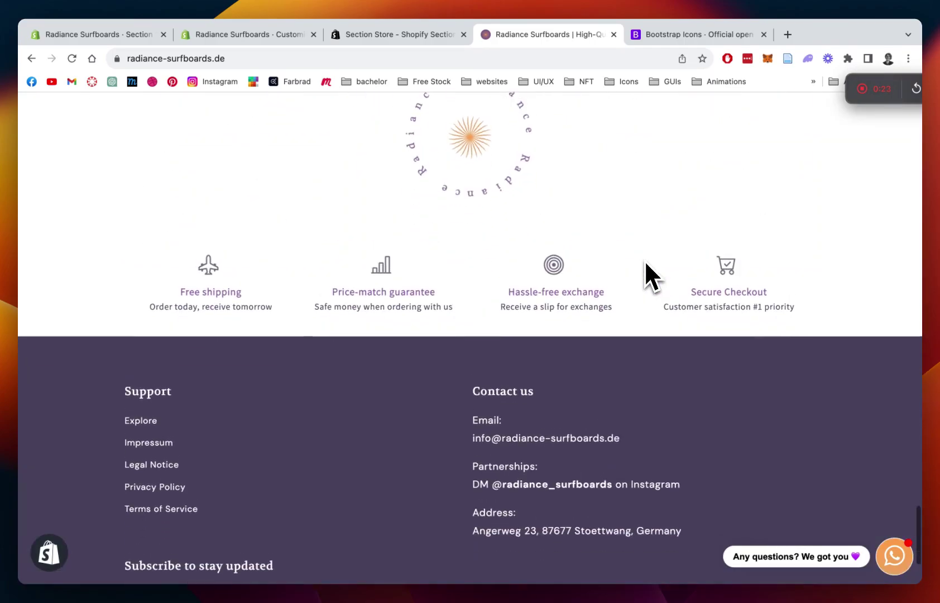
scroll(645, 259, up, 1)
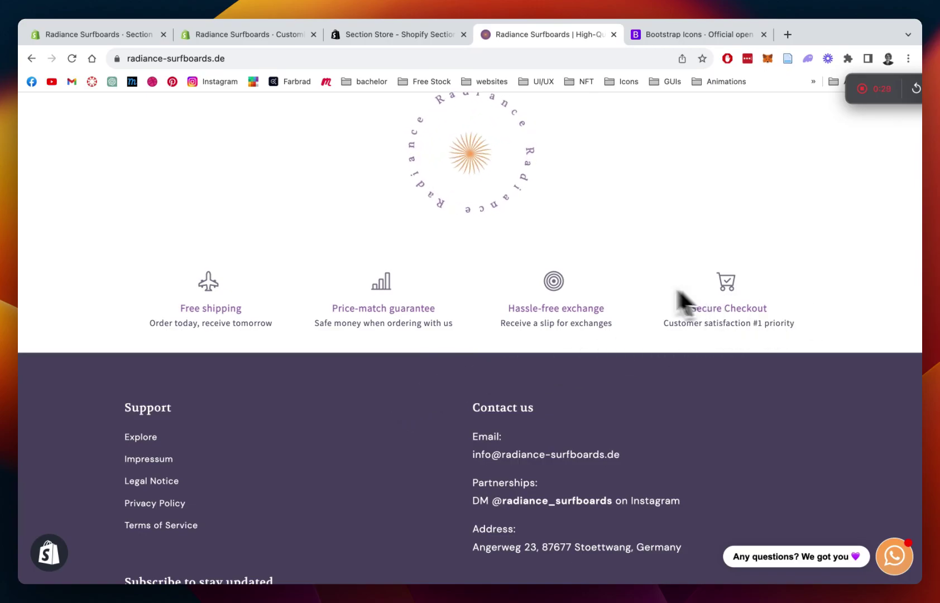
Browse the Section Store App Store listing, then return to Section Store in the Shopify admin
click(380, 34)
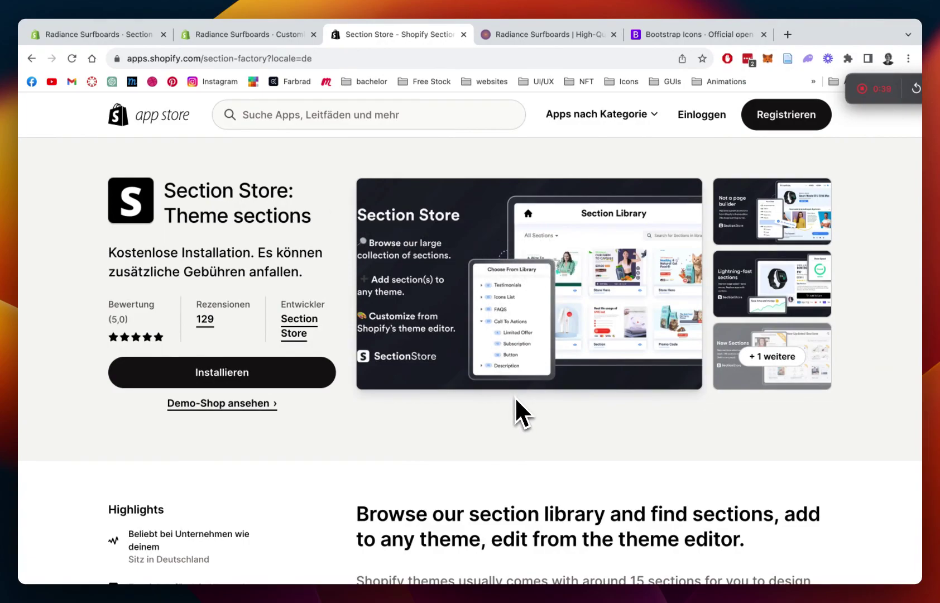
scroll(515, 396, down, 3)
scroll(515, 396, up, 3)
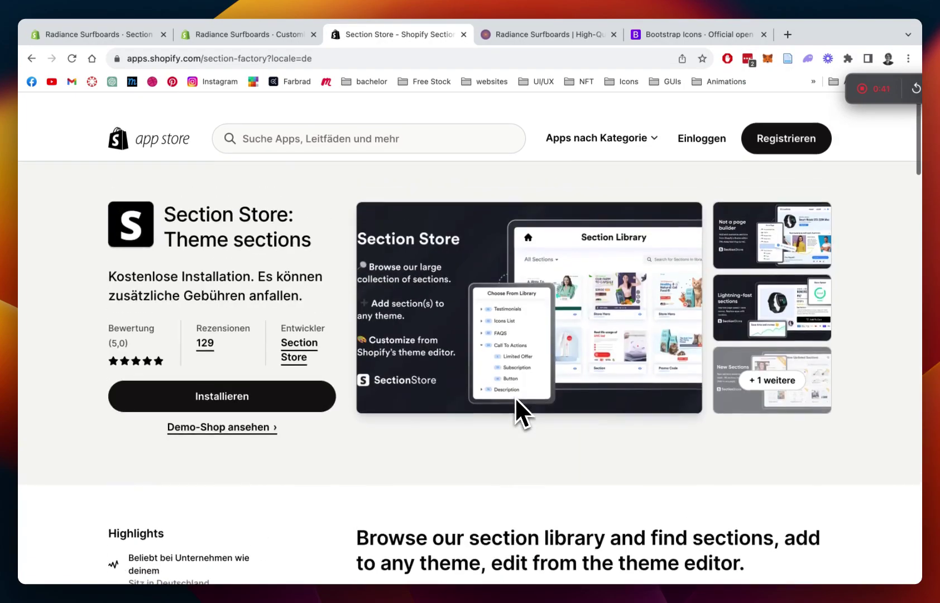
scroll(517, 293, down, 3)
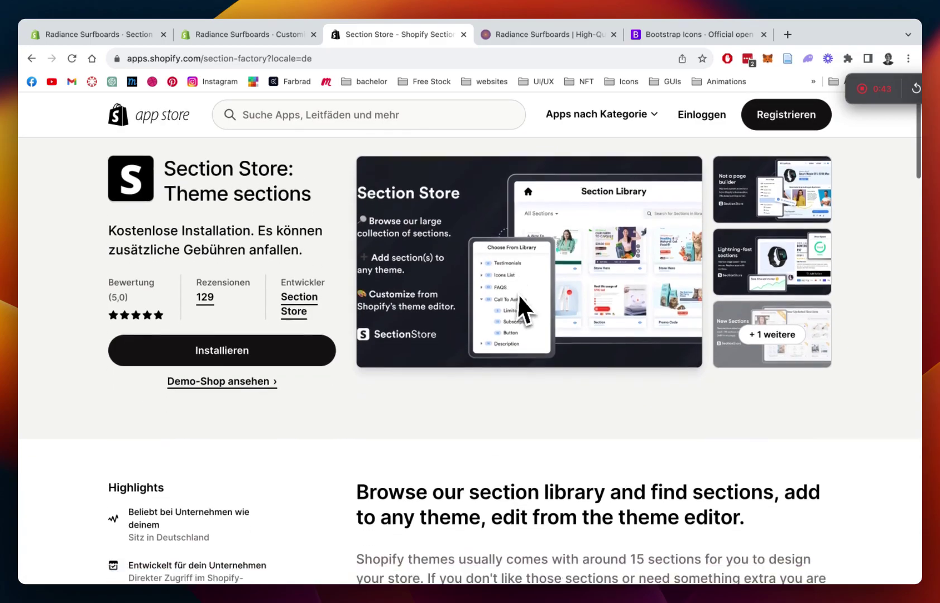
scroll(522, 298, up, 3)
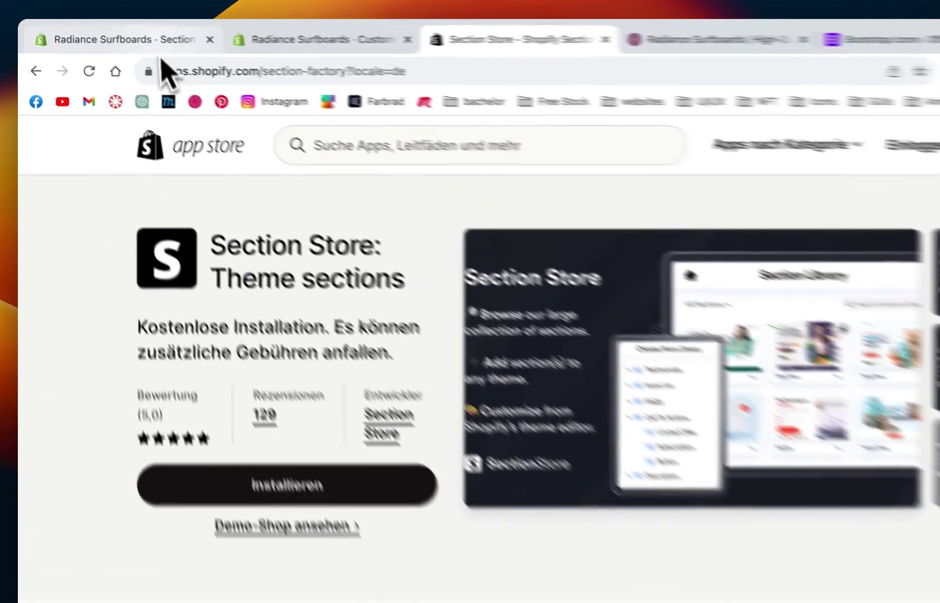
click(129, 34)
scroll(245, 237, up, 5)
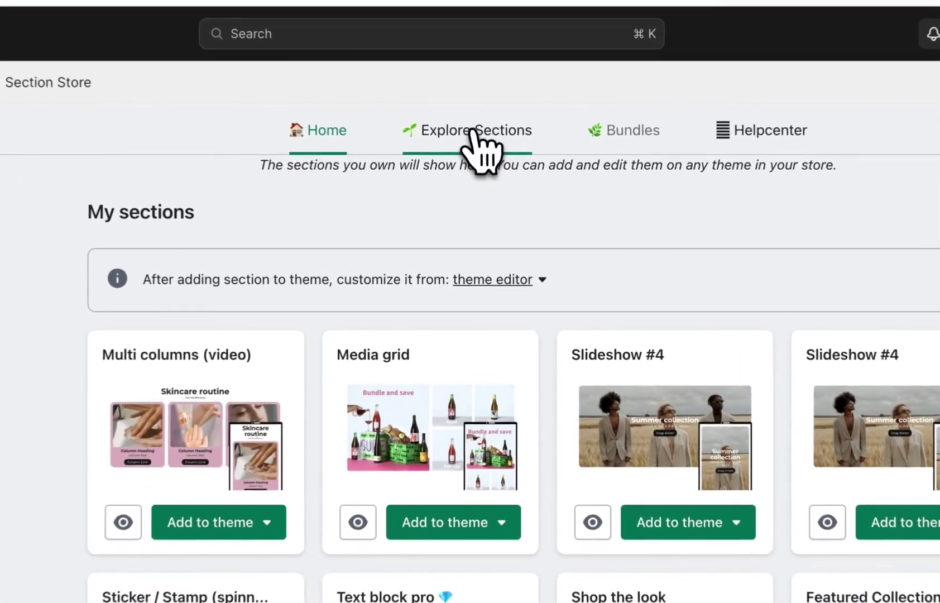
click(495, 171)
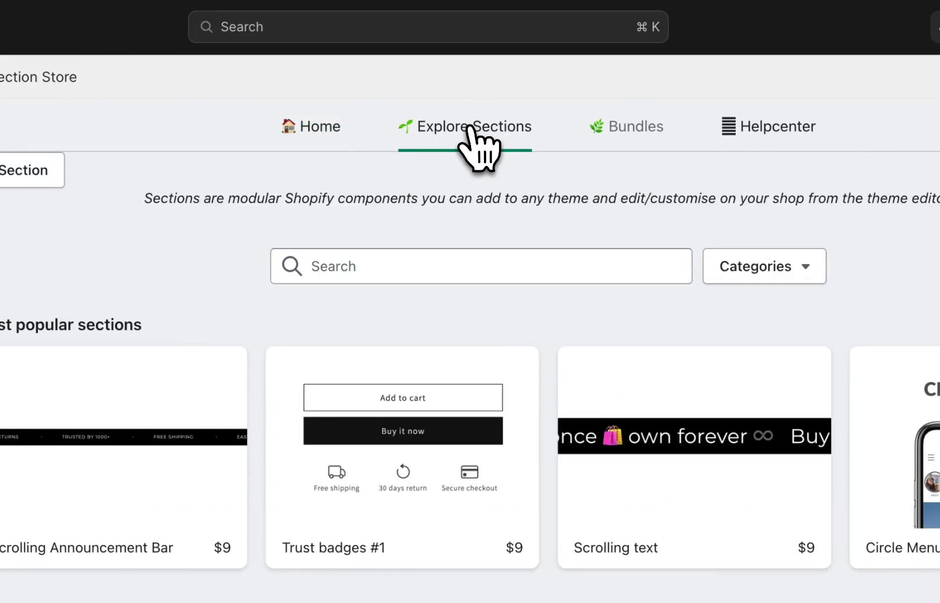
click(398, 261)
text(feature)
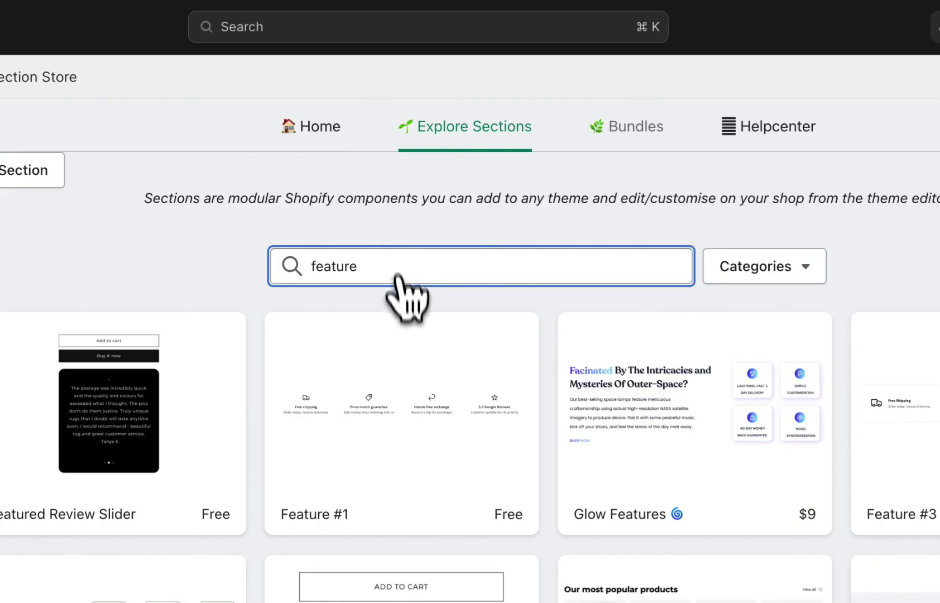
click(451, 487)
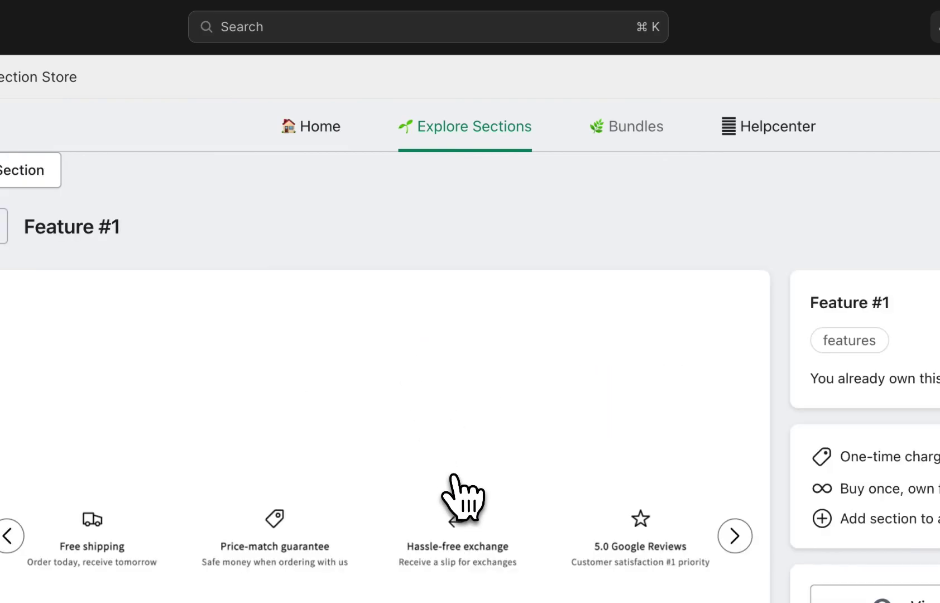
scroll(454, 472, down, 1)
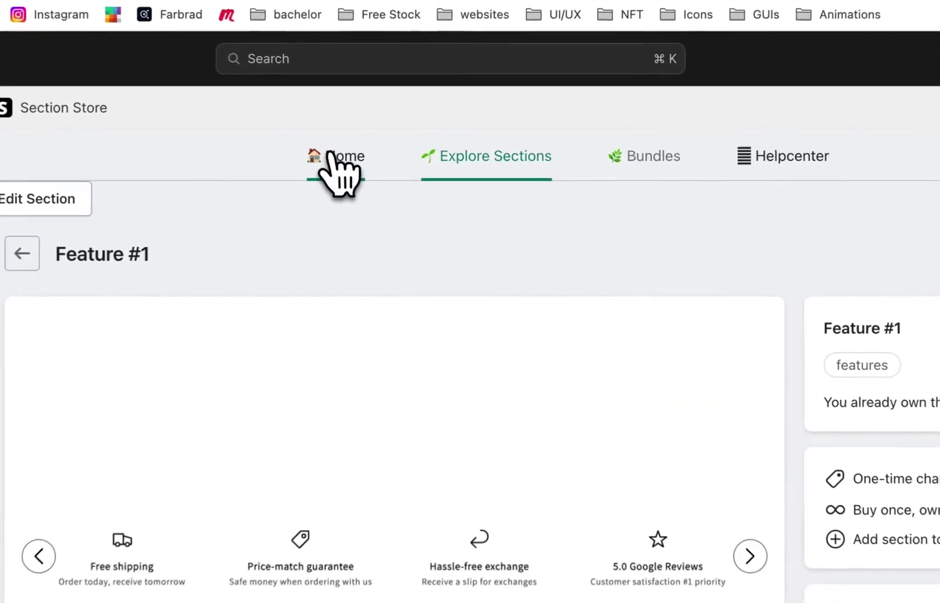
Add the owned Feature #1 section to the live Dawn theme
click(335, 168)
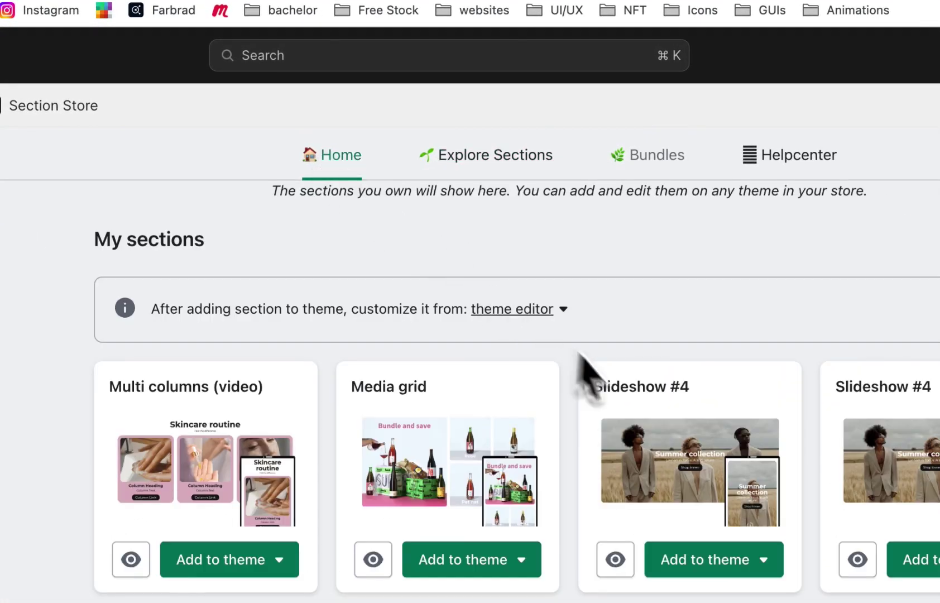
scroll(579, 354, down, 15)
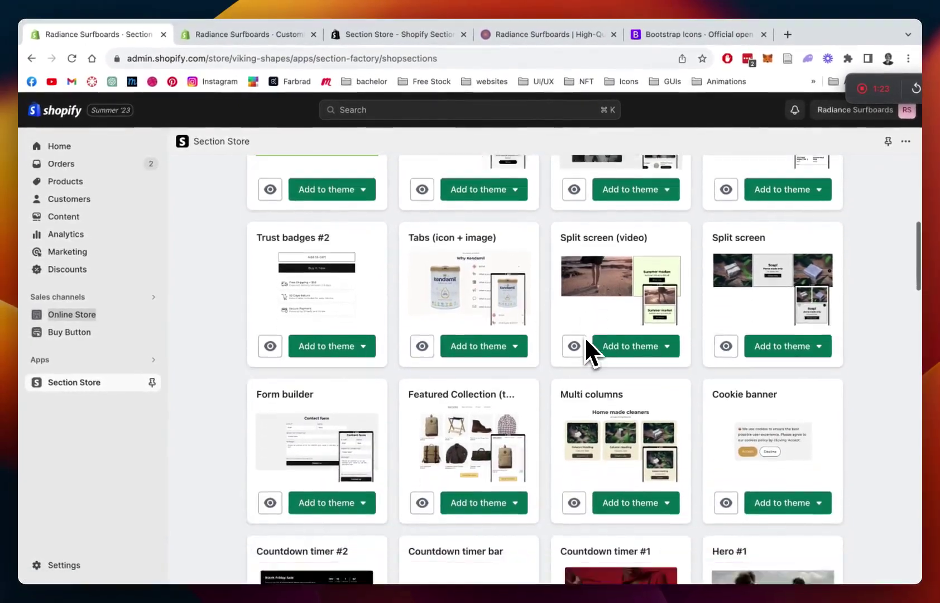
scroll(586, 339, down, 8)
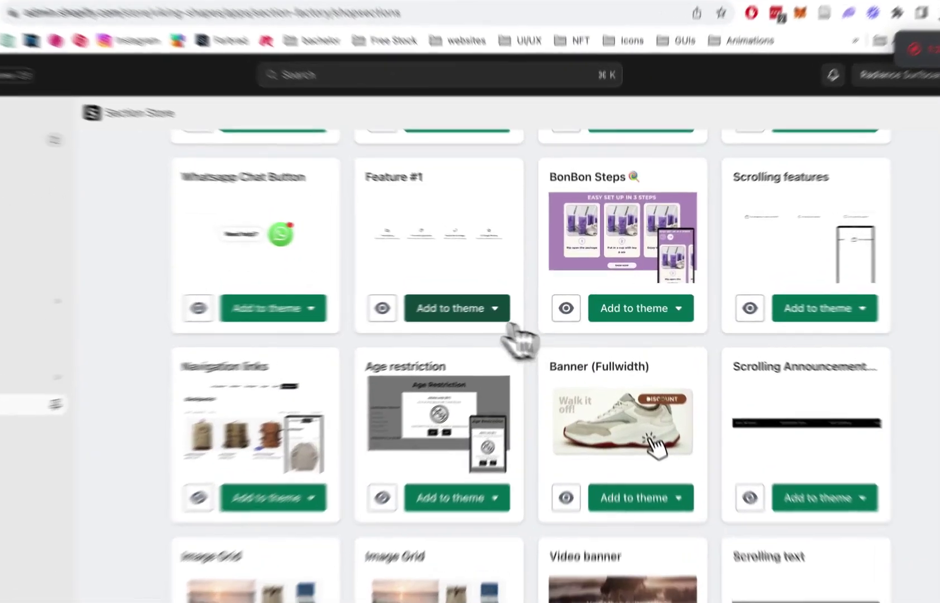
click(481, 333)
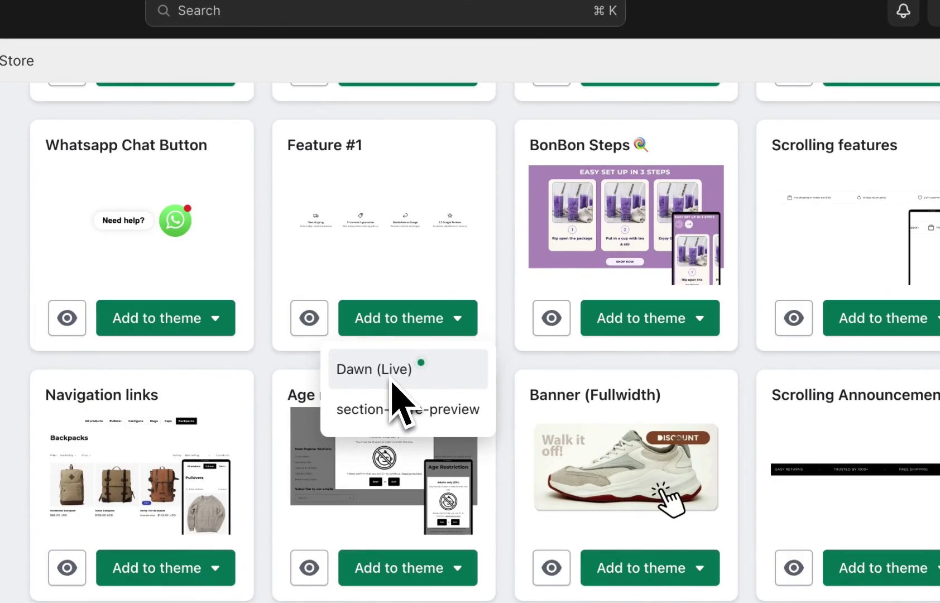
click(514, 373)
scroll(514, 378, up, 10)
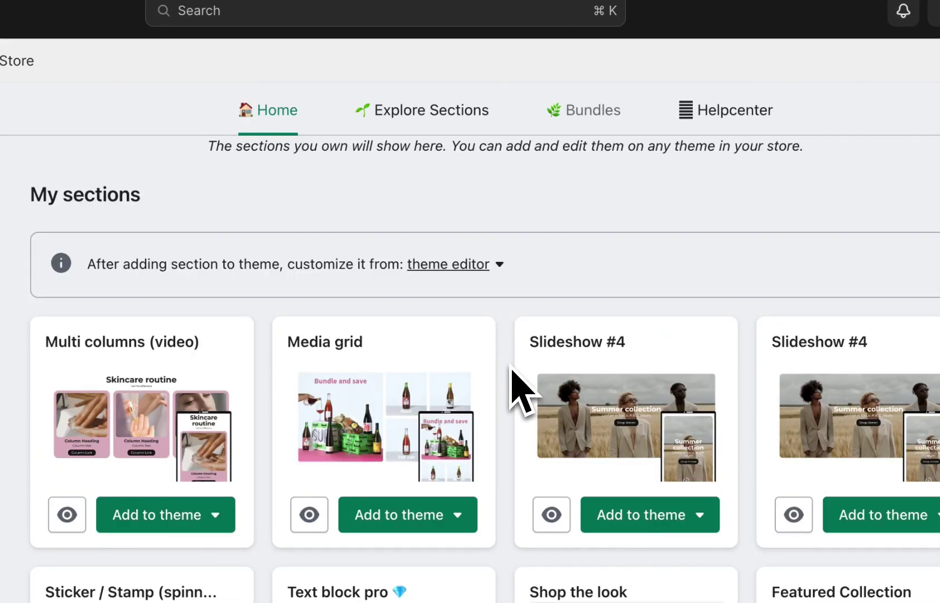
click(458, 264)
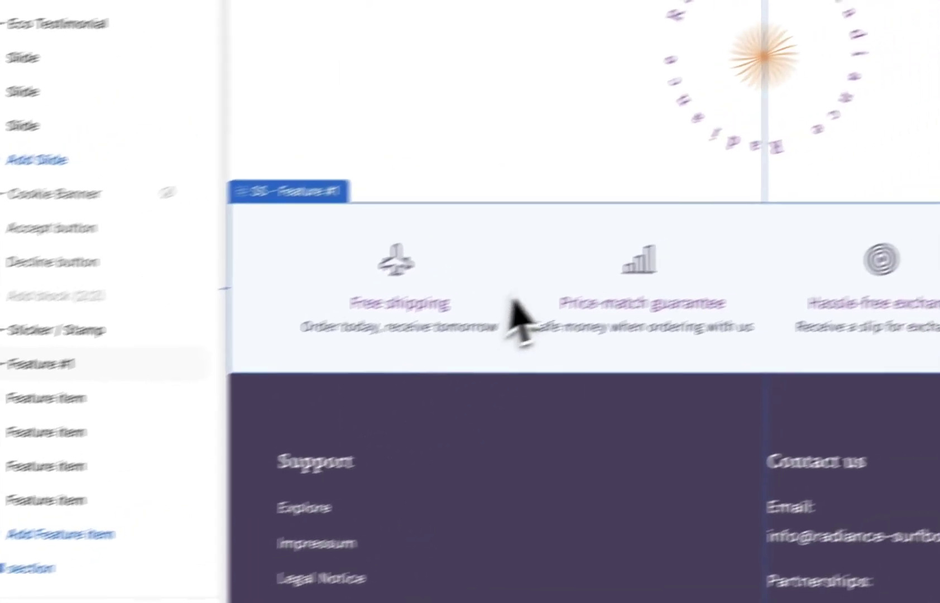
Insert SS - Feature #1 from an 'ss feature' search and open its first Feature item
click(1, 600)
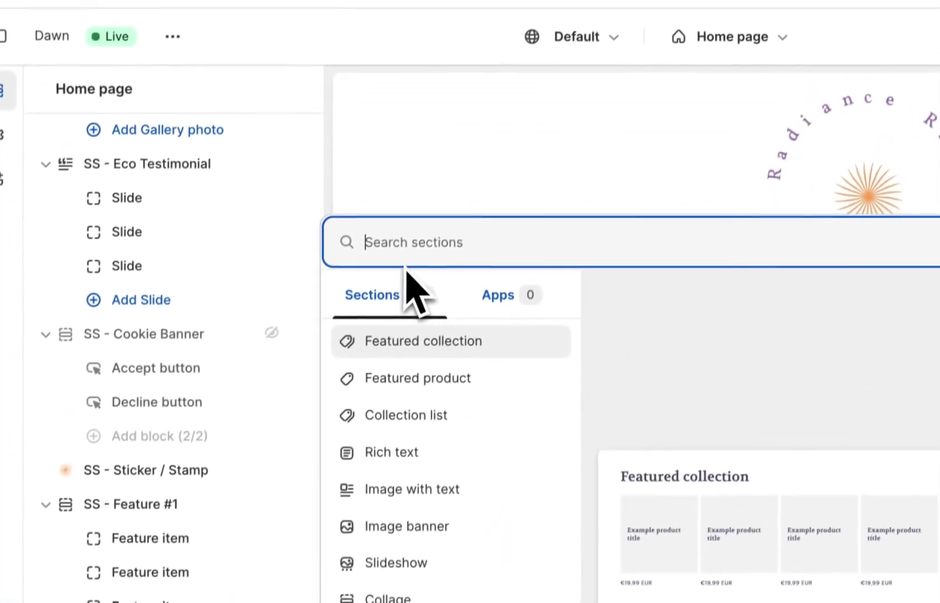
text(ss feature)
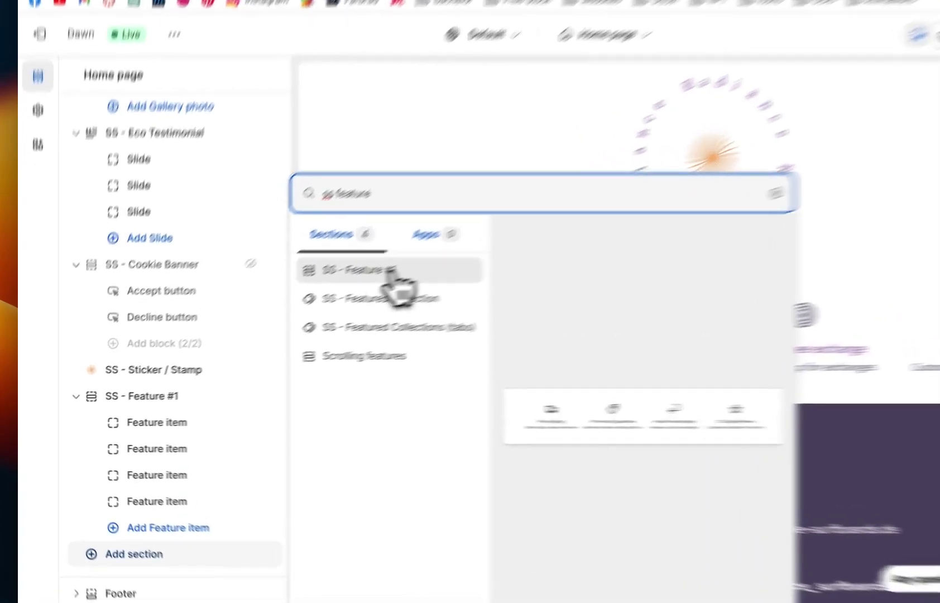
click(324, 301)
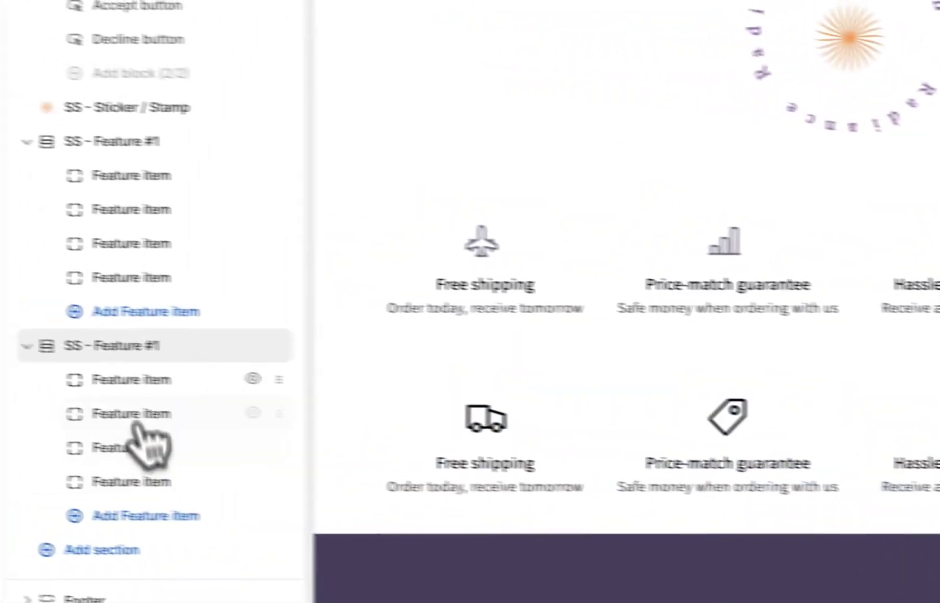
click(202, 388)
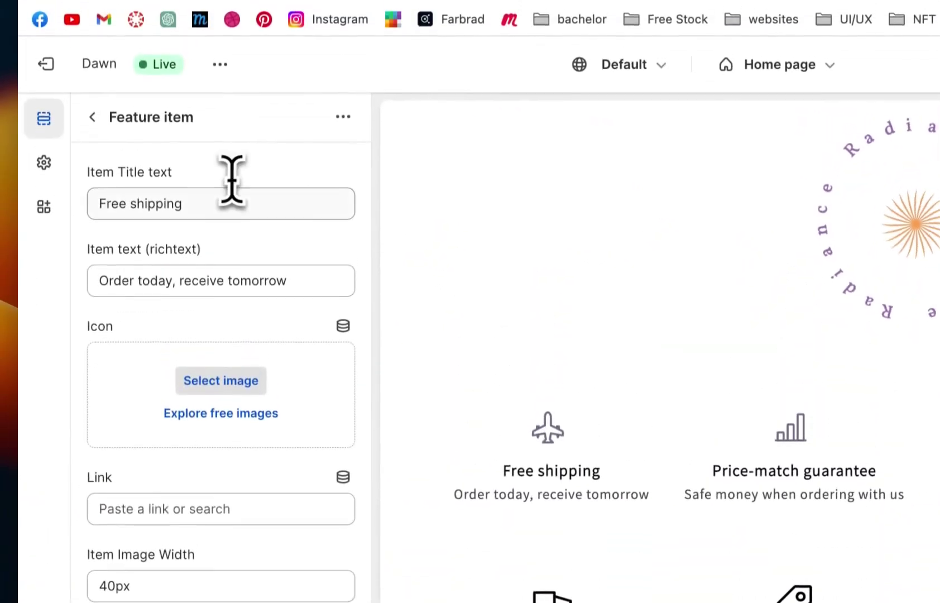
Retitle the first feature item from Free shipping to 'Easy Shipping', fixing the typo
triple_click(200, 213)
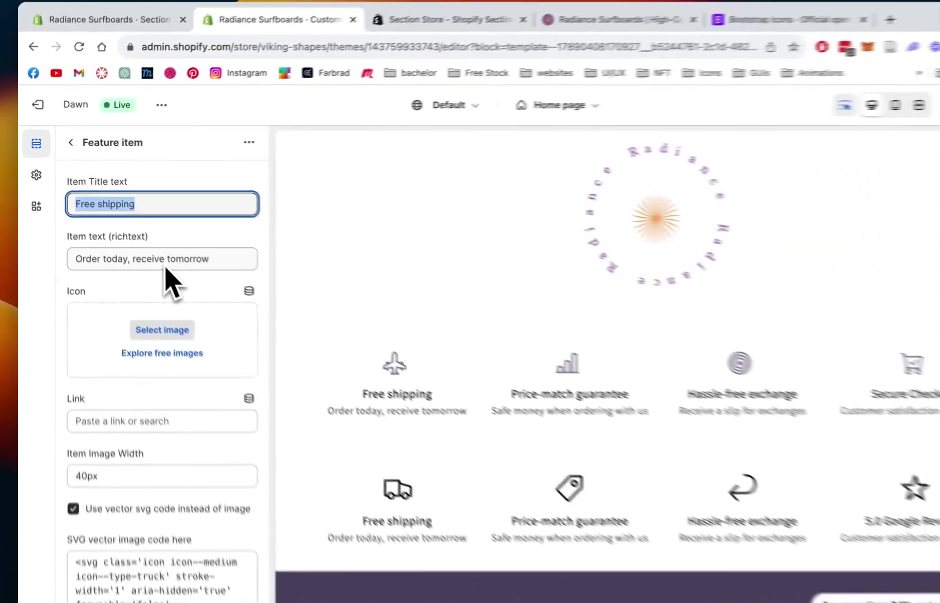
text(Easy Shuipping)
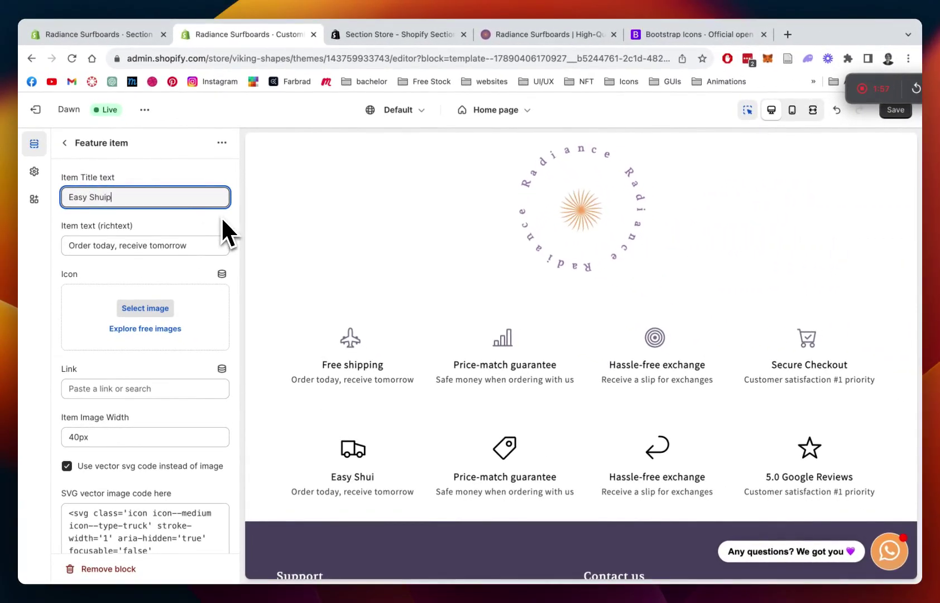
click(100, 197)
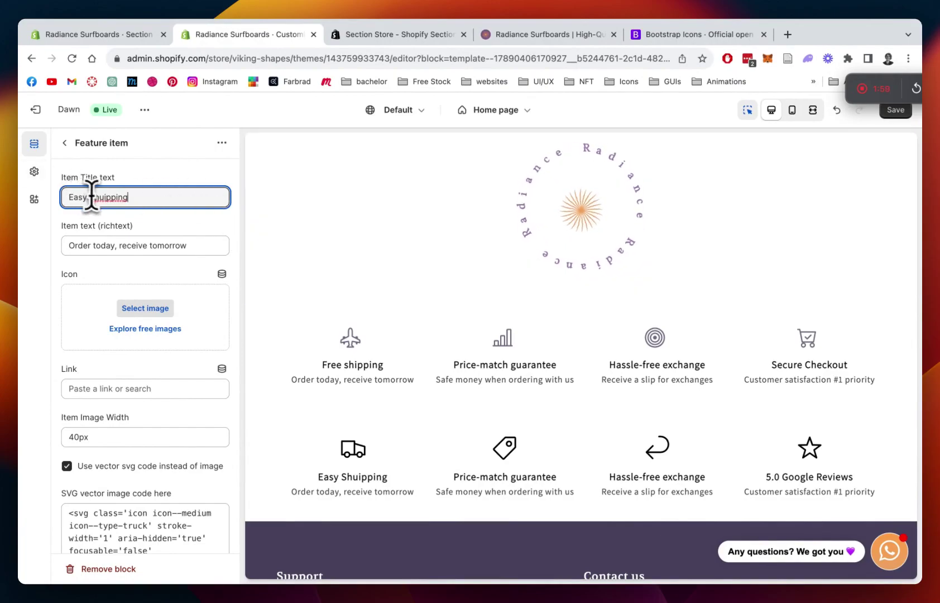
key(BackSpace)
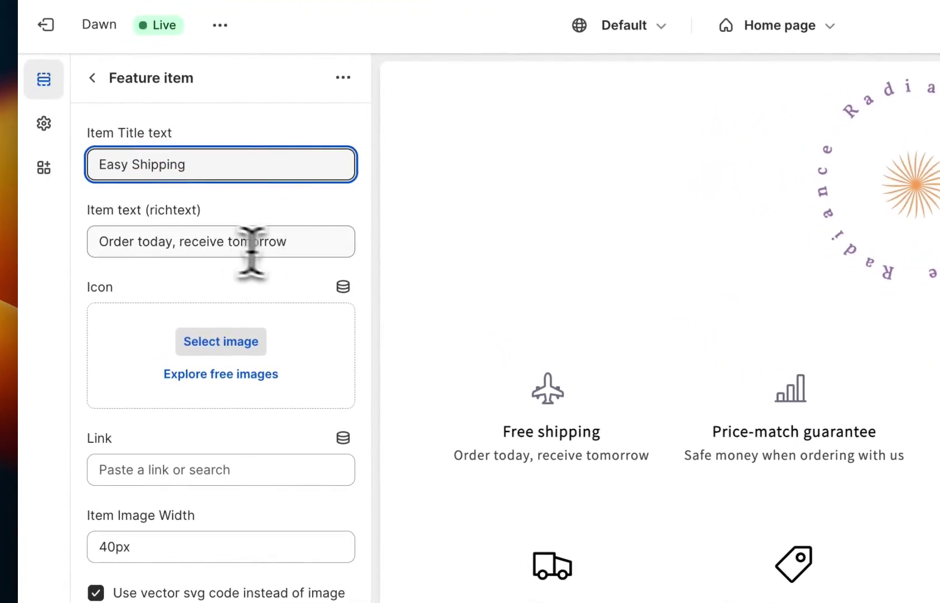
drag(242, 241, 322, 249)
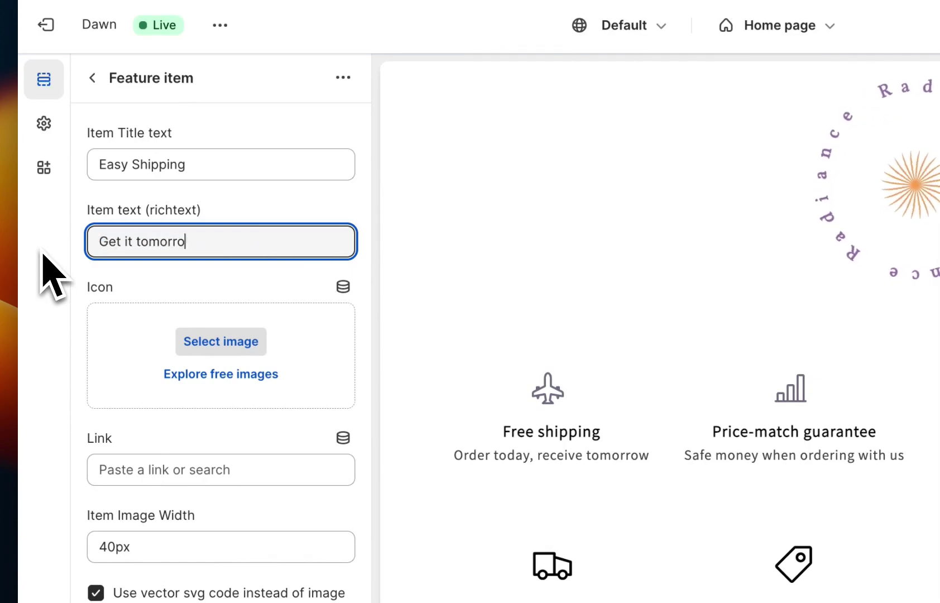
Look through product link targets for the feature item without linking one
scroll(262, 392, down, 2)
click(226, 374)
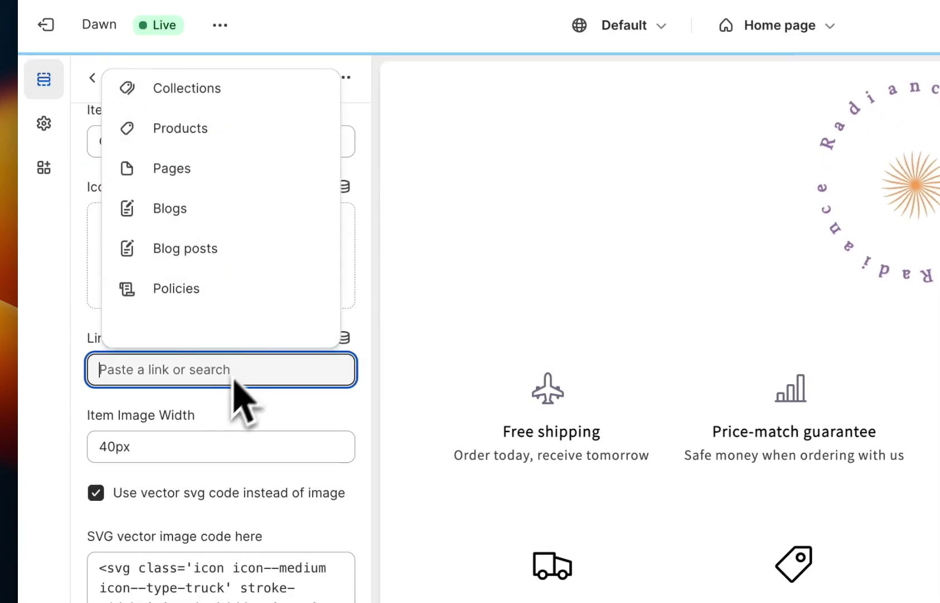
click(203, 176)
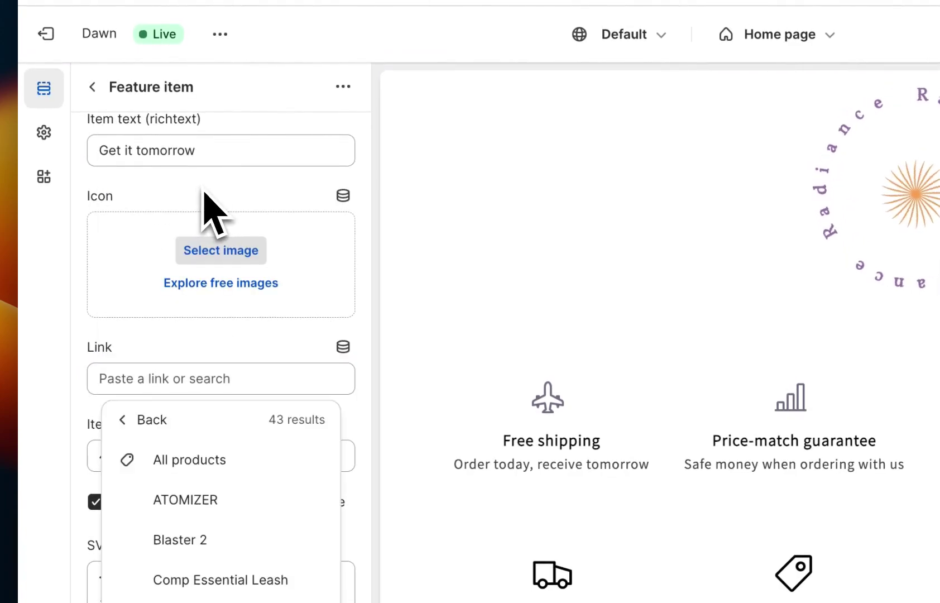
click(373, 358)
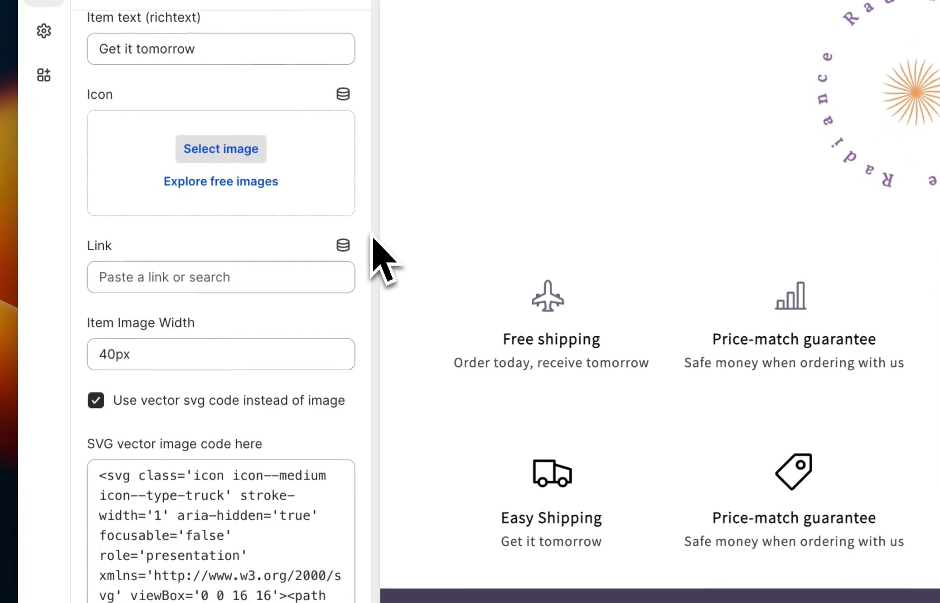
Change the Item Image Width from 40px to 30px
scroll(193, 338, down, 1)
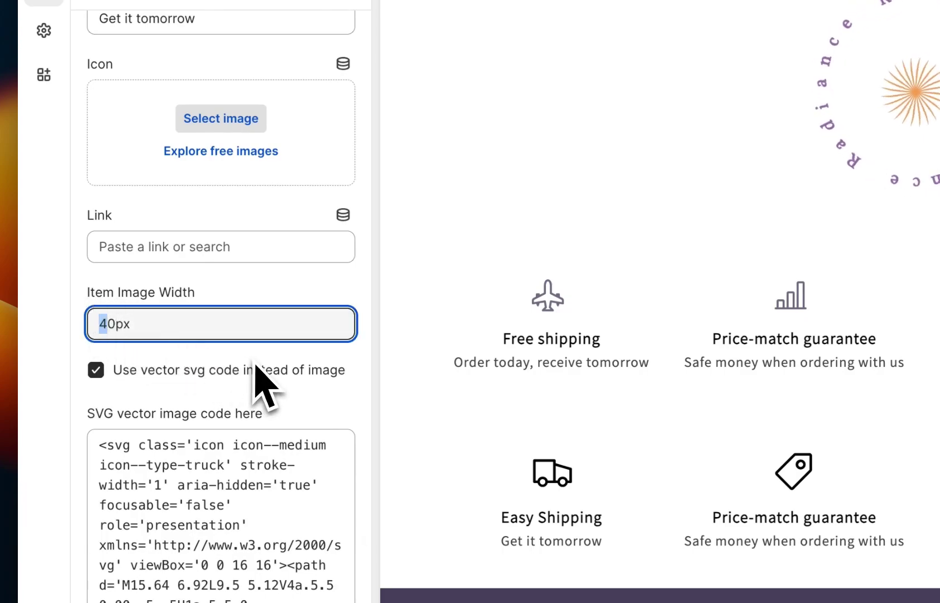
text(3)
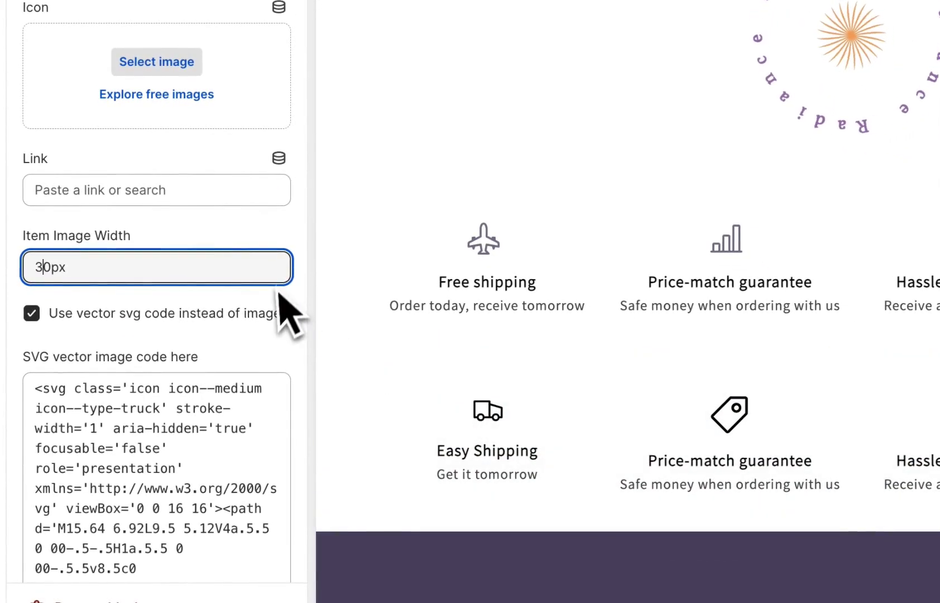
click(308, 247)
scroll(276, 290, down, 3)
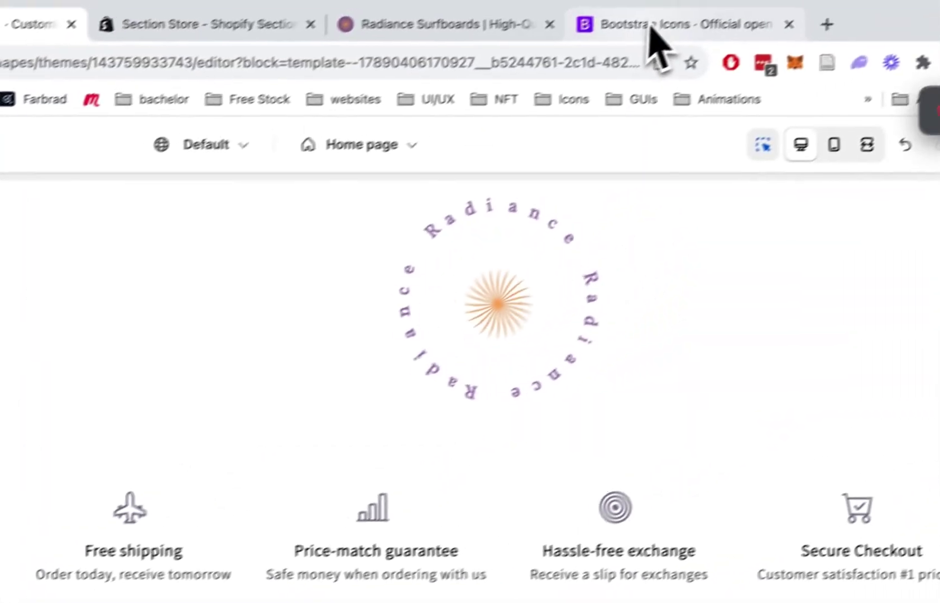
On Bootstrap Icons, filter for 'deli', open the truck icon, and copy its SVG code
click(651, 25)
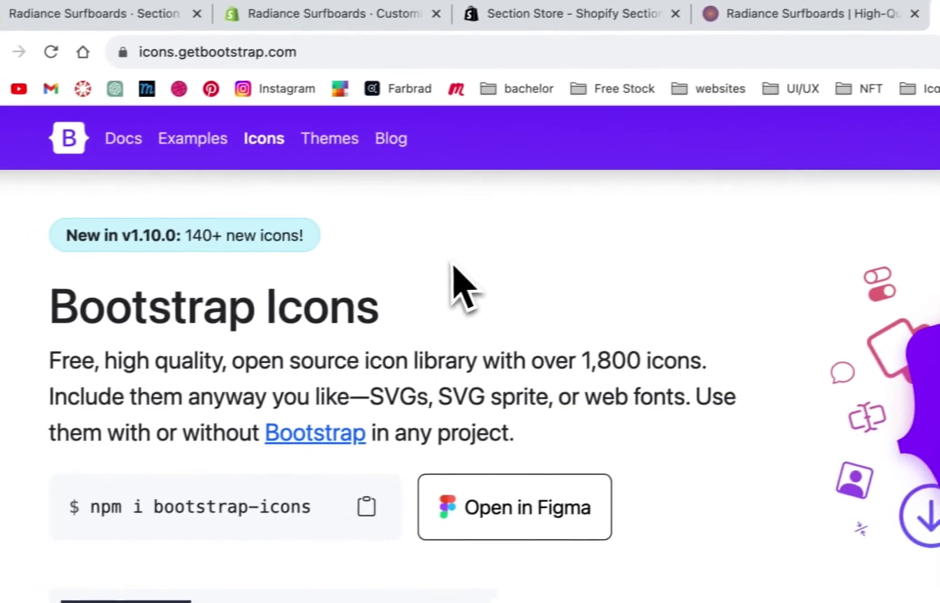
scroll(483, 351, down, 6)
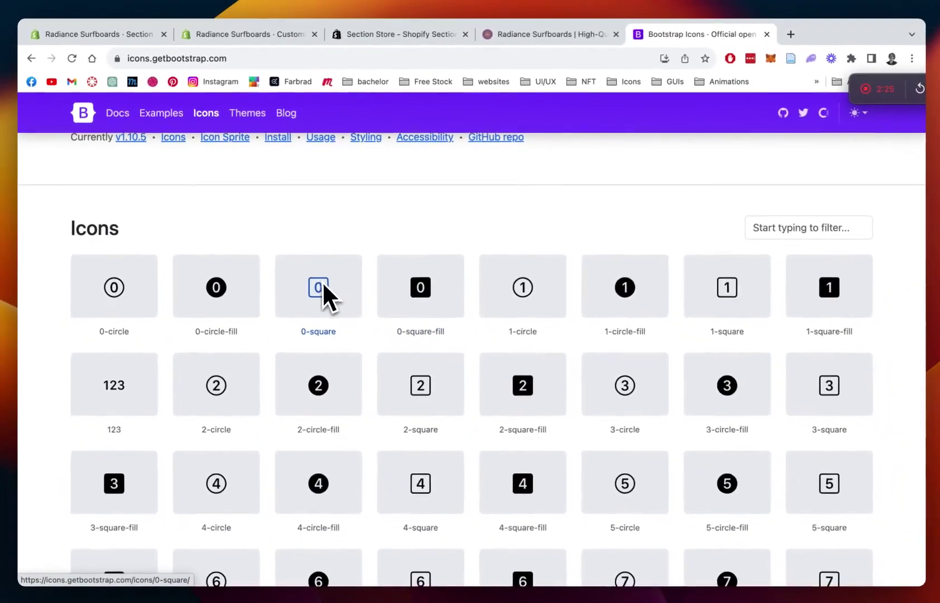
scroll(322, 282, down, 5)
scroll(323, 282, up, 12)
scroll(322, 282, down, 3)
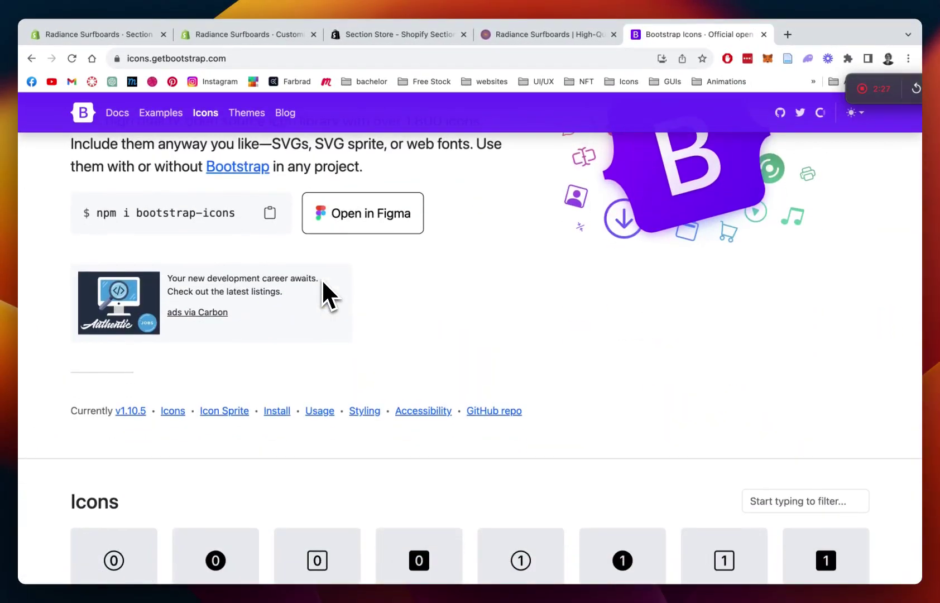
scroll(322, 282, down, 1)
click(806, 497)
text(del)
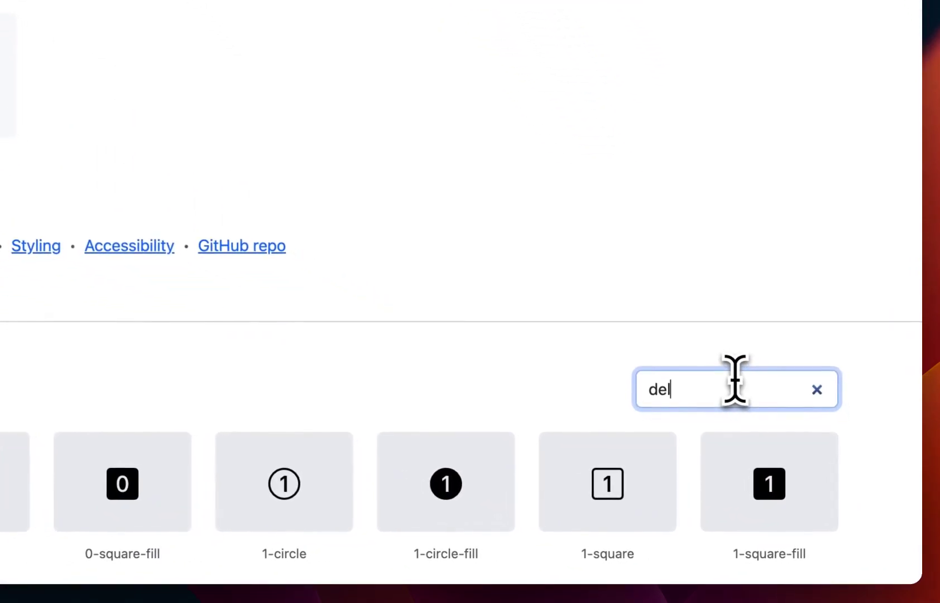
text(i)
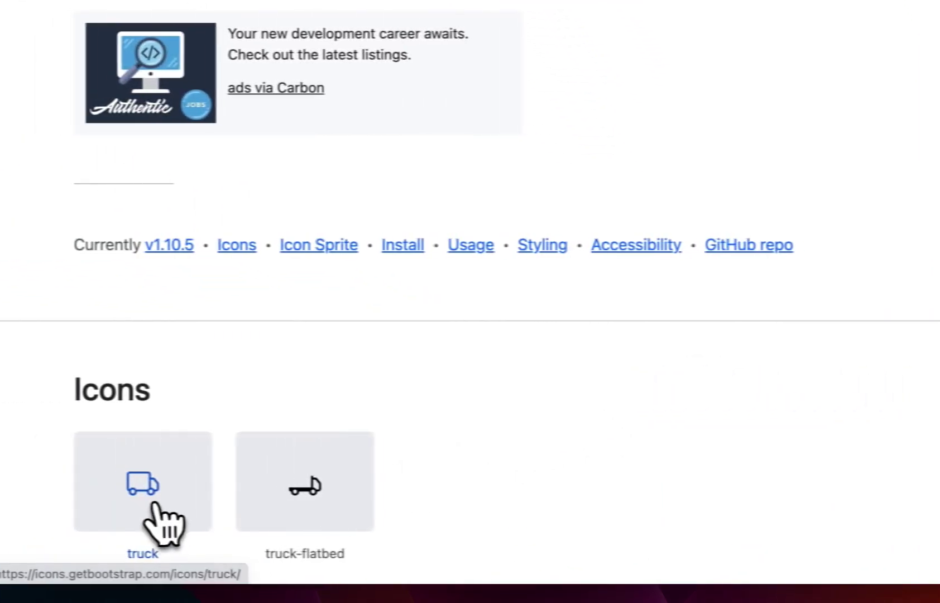
click(153, 503)
scroll(388, 393, down, 3)
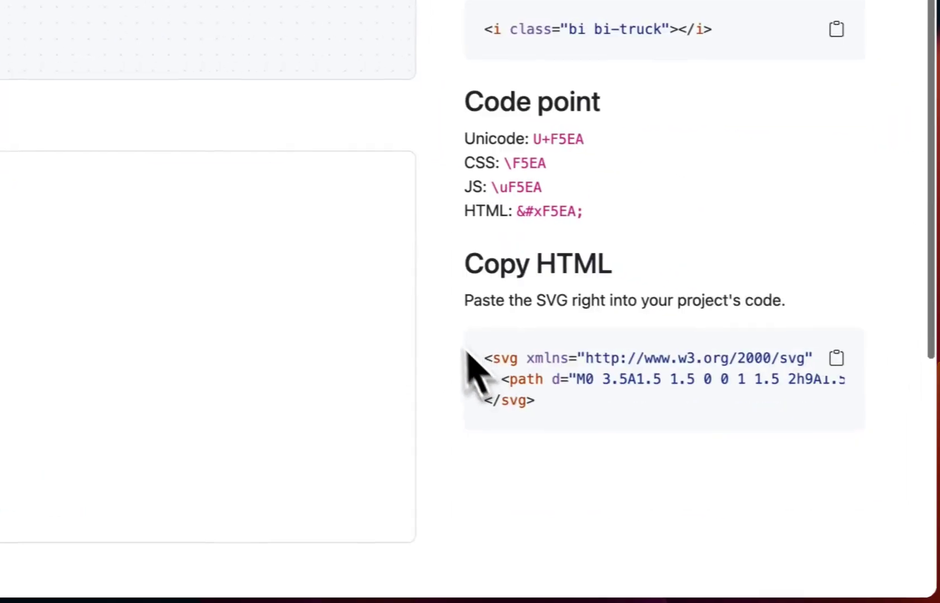
scroll(468, 363, down, 2)
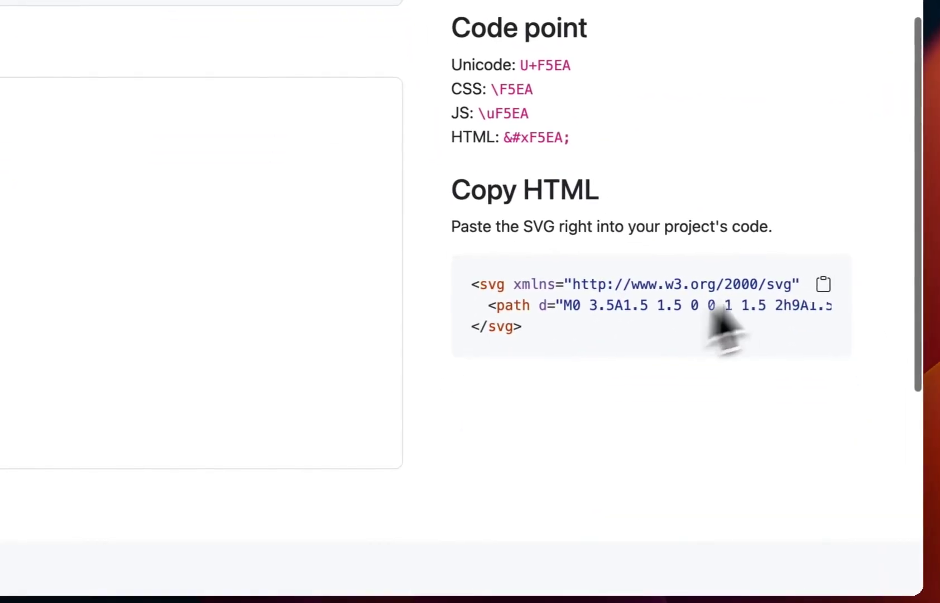
click(837, 286)
Replace the Easy Shipping item's SVG code with the copied Bootstrap truck icon
click(508, 49)
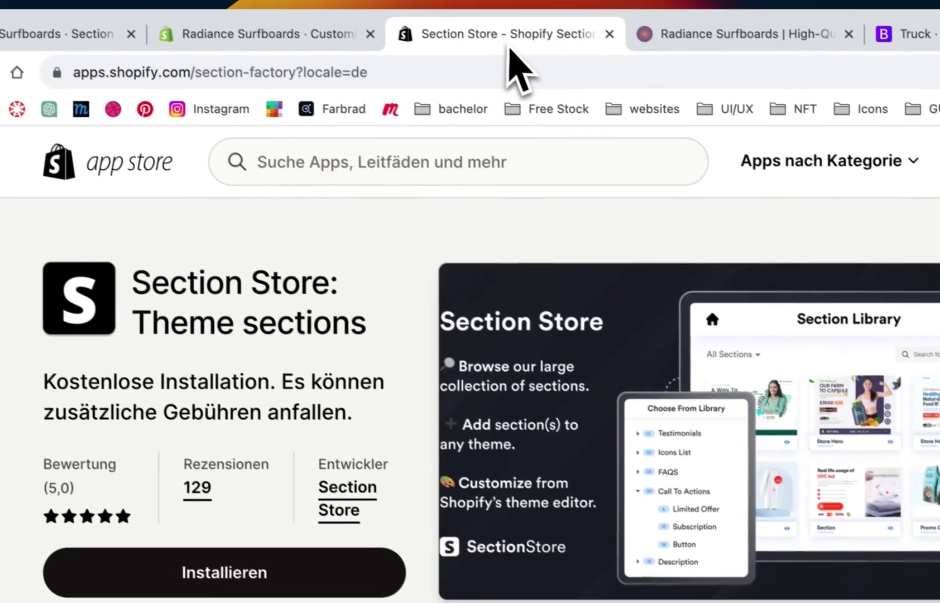
click(329, 53)
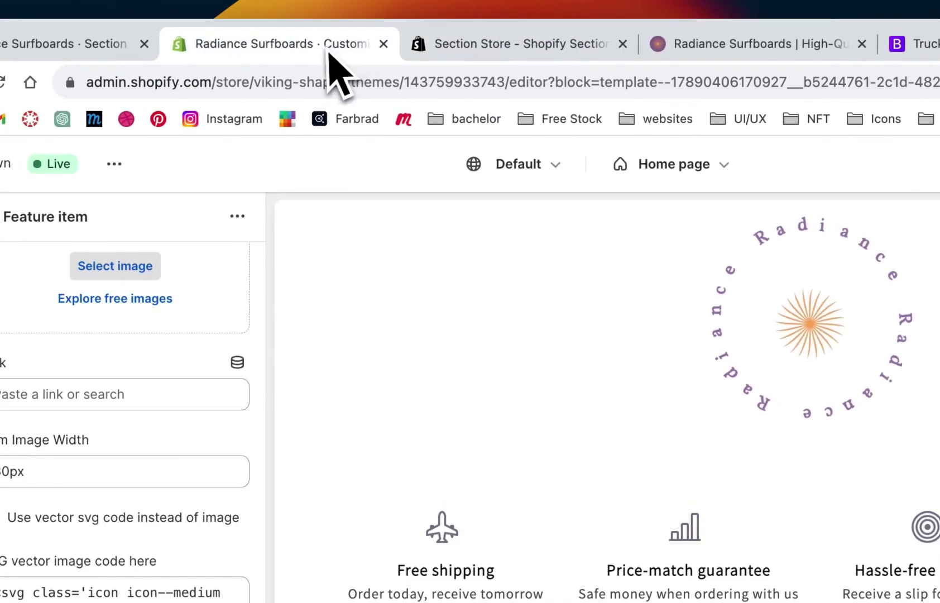
click(117, 593)
key(ctrl+a)
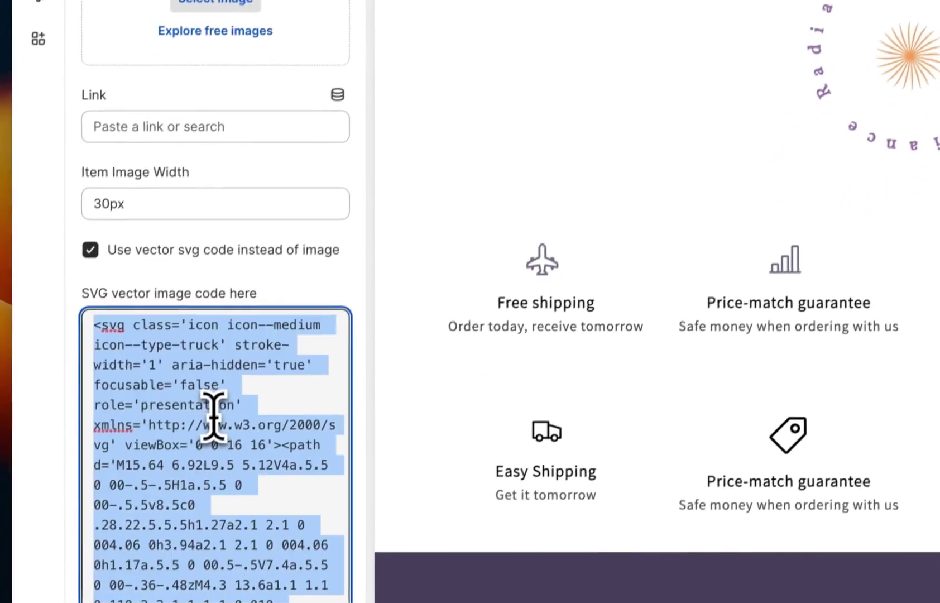
key(ctrl+v)
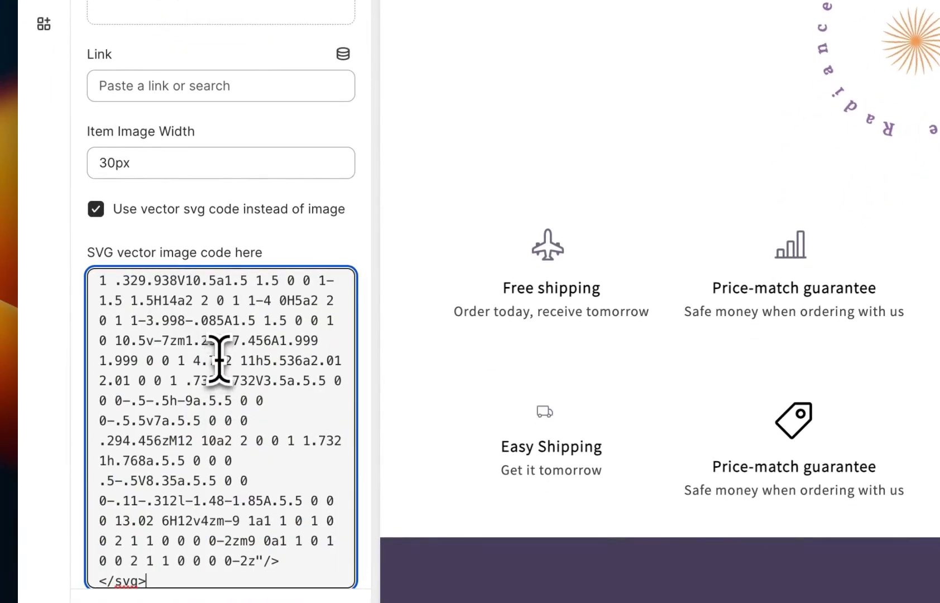
Change the pasted SVG's fill from currentColor to pink
scroll(219, 358, up, 5)
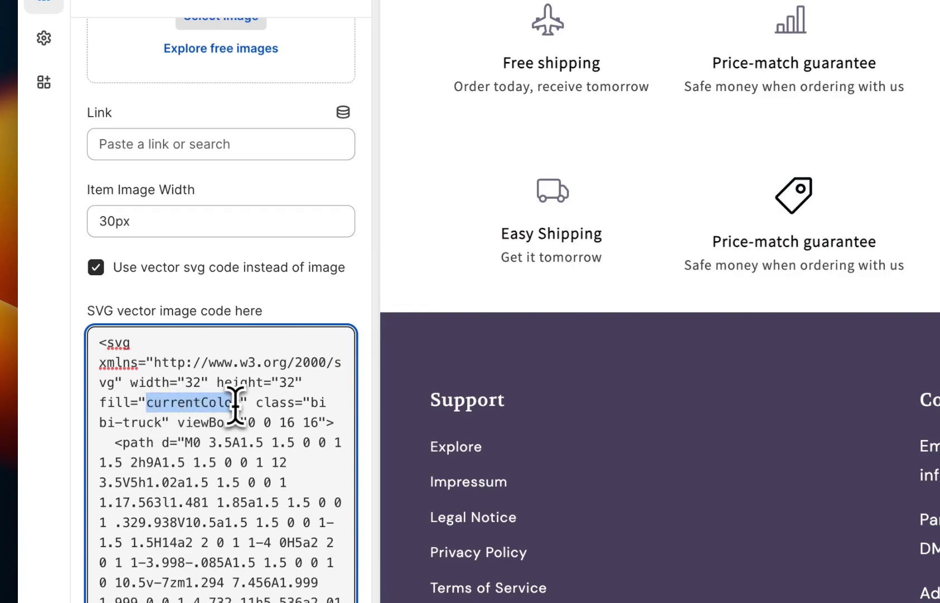
text(#333)
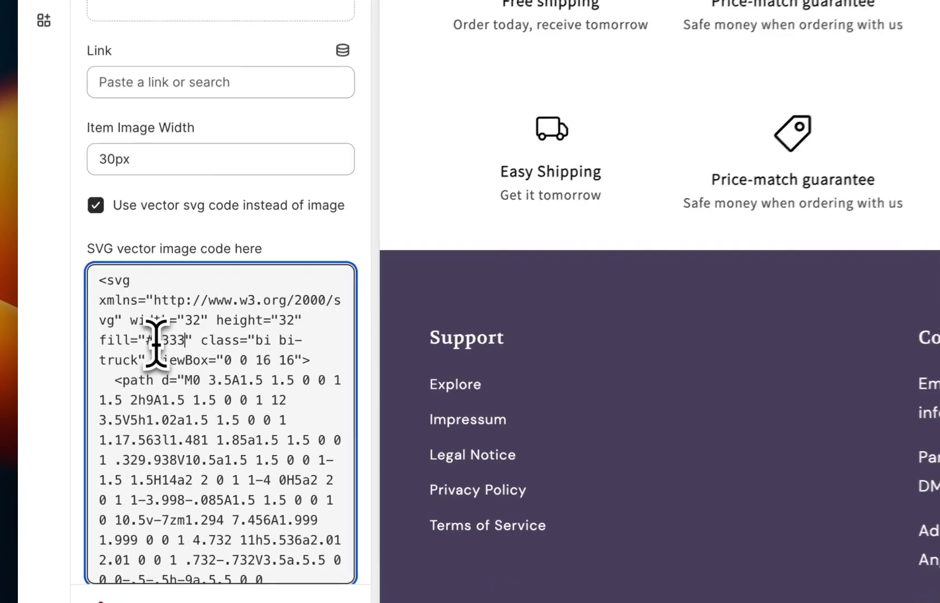
text(33)
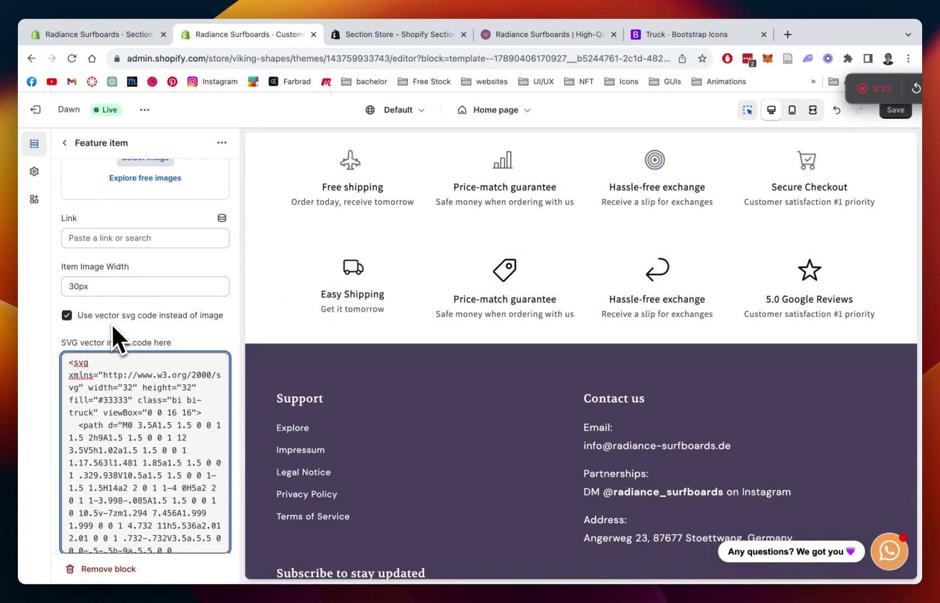
key(BackSpace)
key(BackSpace)
key(BackSpace)
key(BackSpace)
key(BackSpace)
key(BackSpace)
text(pink)
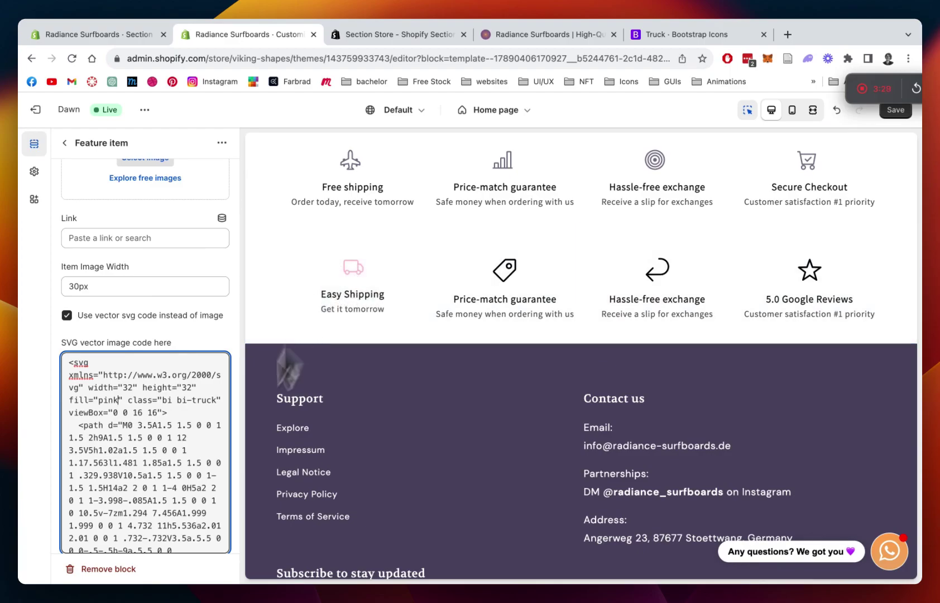
scroll(365, 273, up, 2)
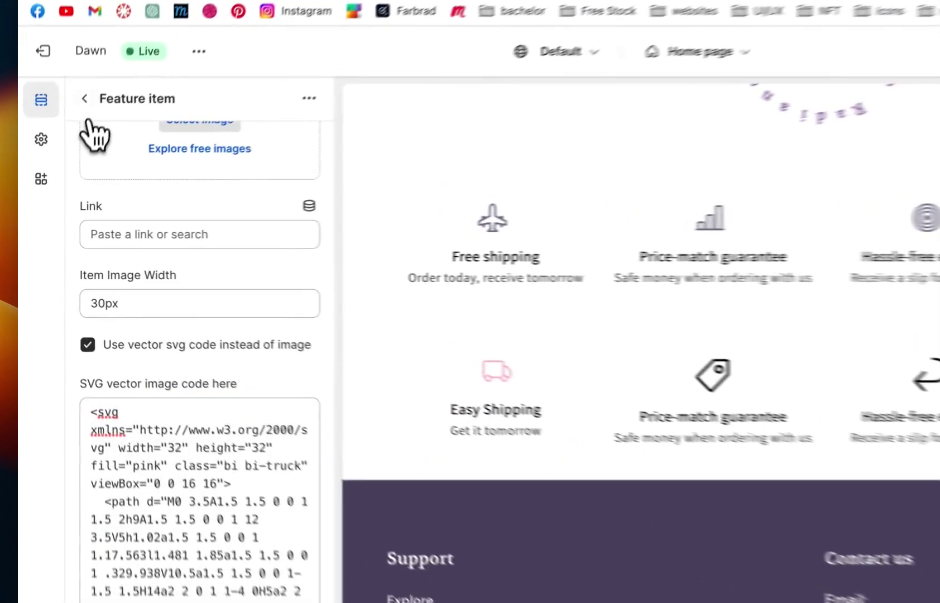
Remove the extra Easy Shipping feature row from the section
click(66, 143)
click(206, 494)
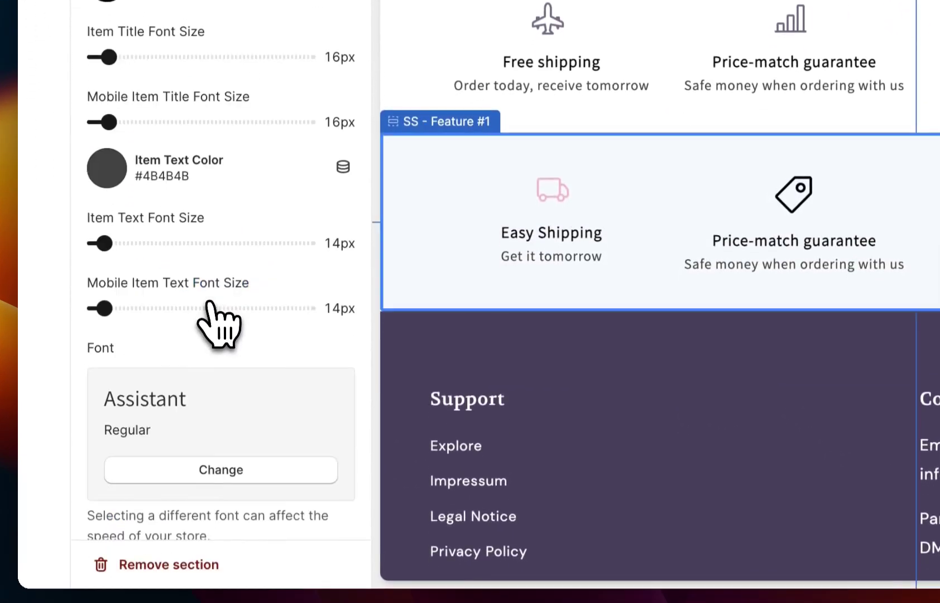
click(190, 560)
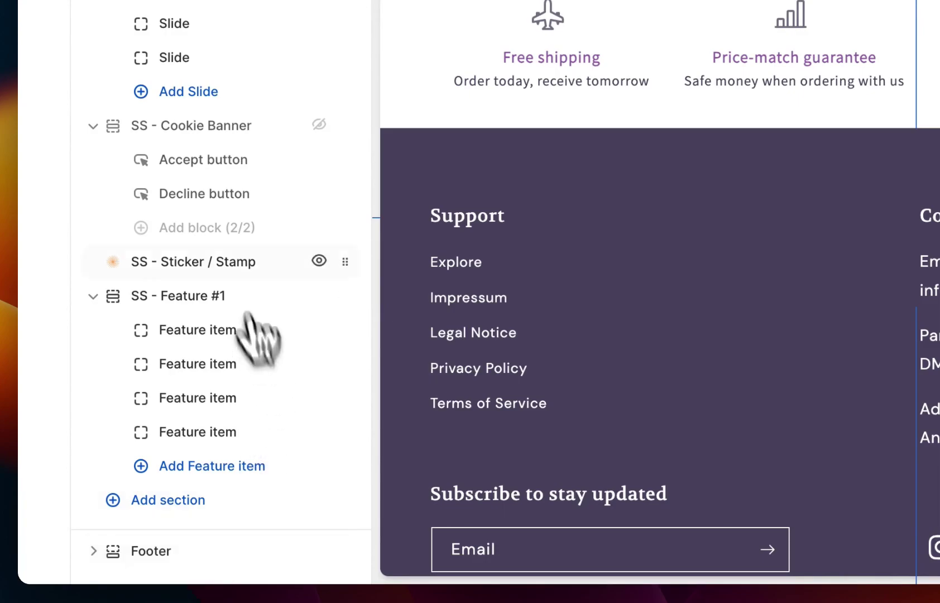
Set Feature #1 title colour #B24ADF, title sizes 26/24px, and text colour #481CD4
click(205, 296)
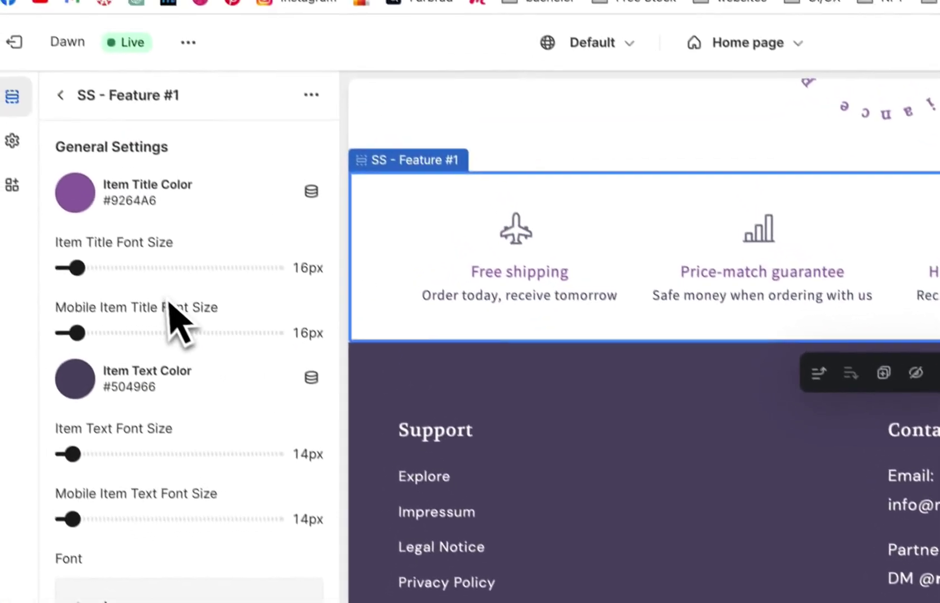
click(84, 203)
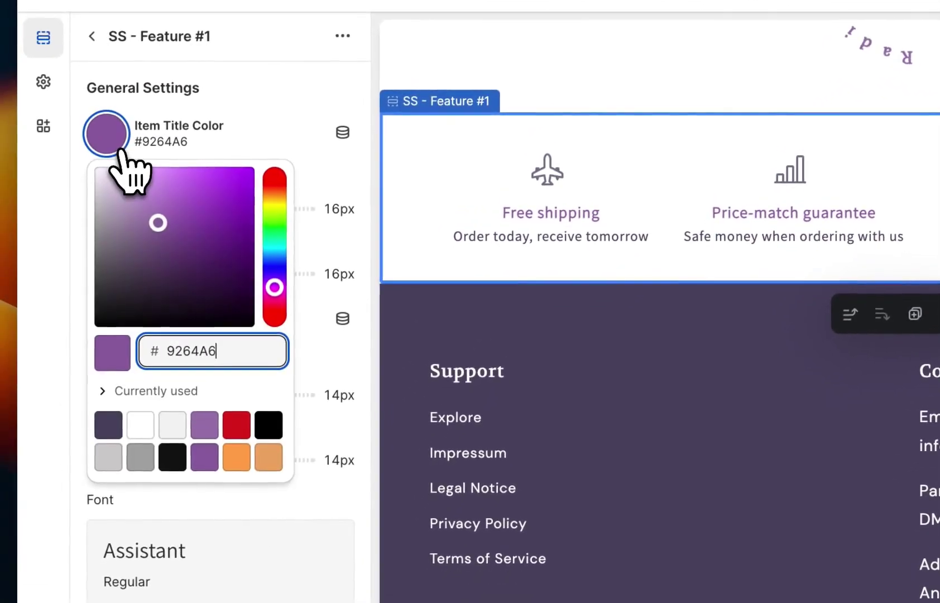
click(205, 196)
click(224, 189)
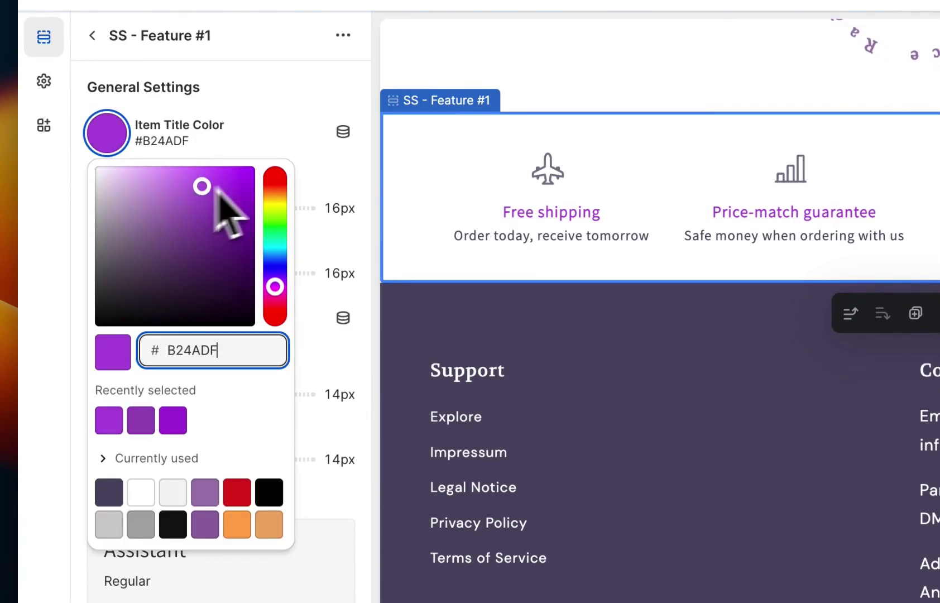
click(369, 178)
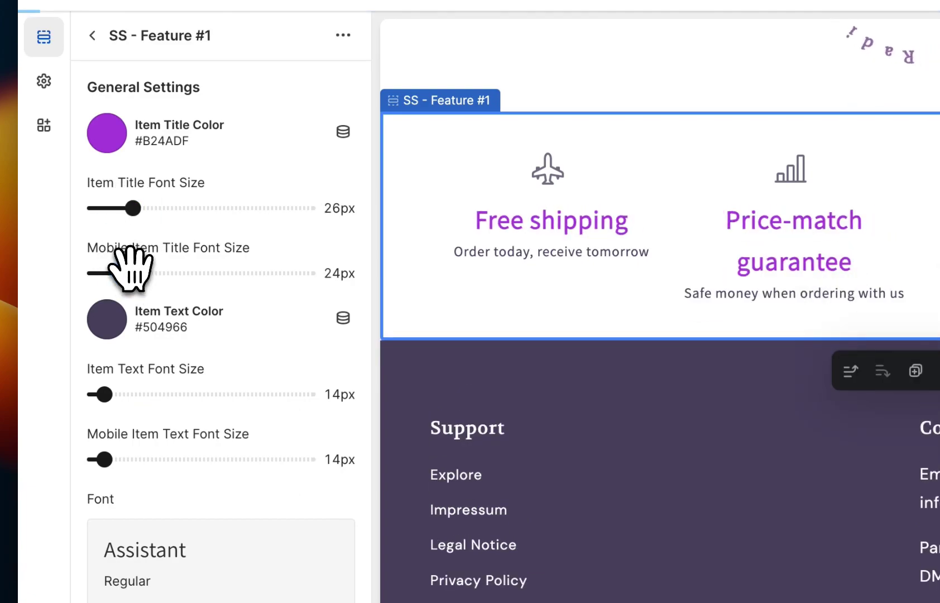
click(107, 319)
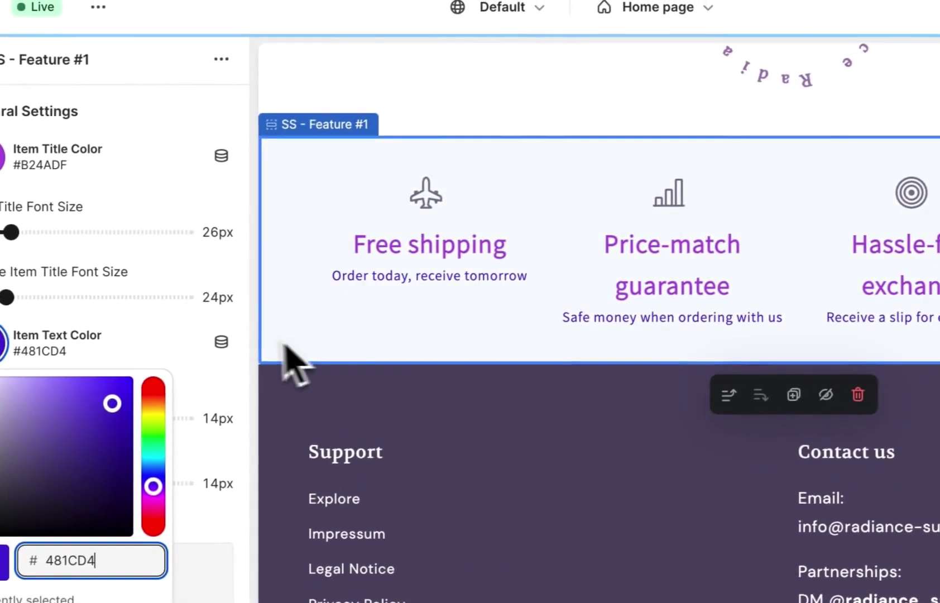
click(362, 303)
scroll(362, 304, down, 2)
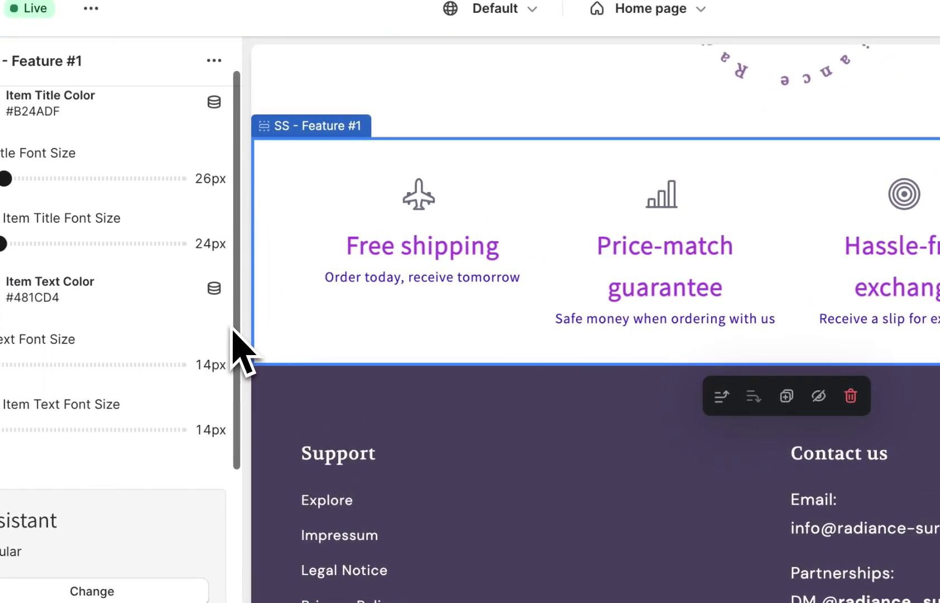
scroll(206, 262, down, 5)
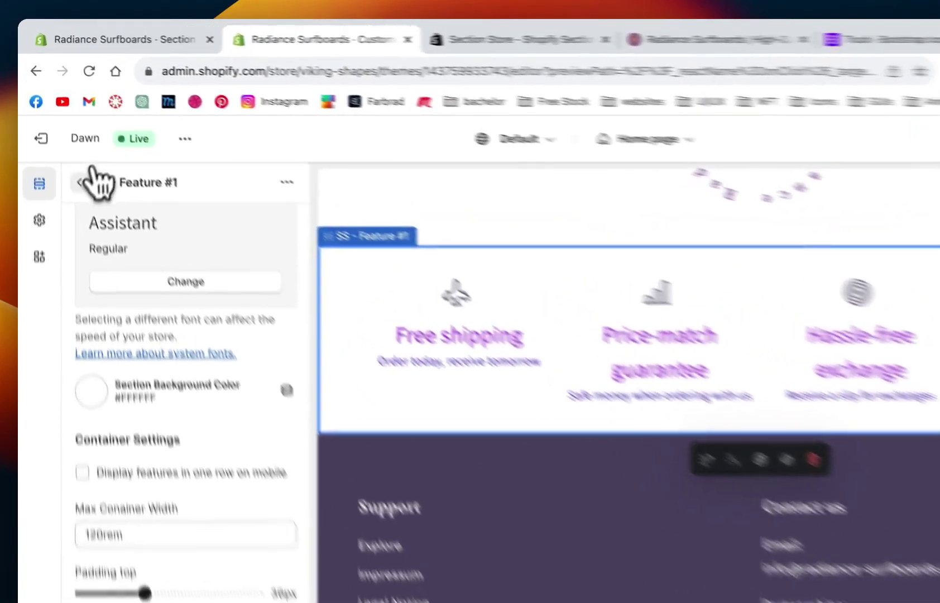
Save the theme changes and go to the live storefront
click(64, 143)
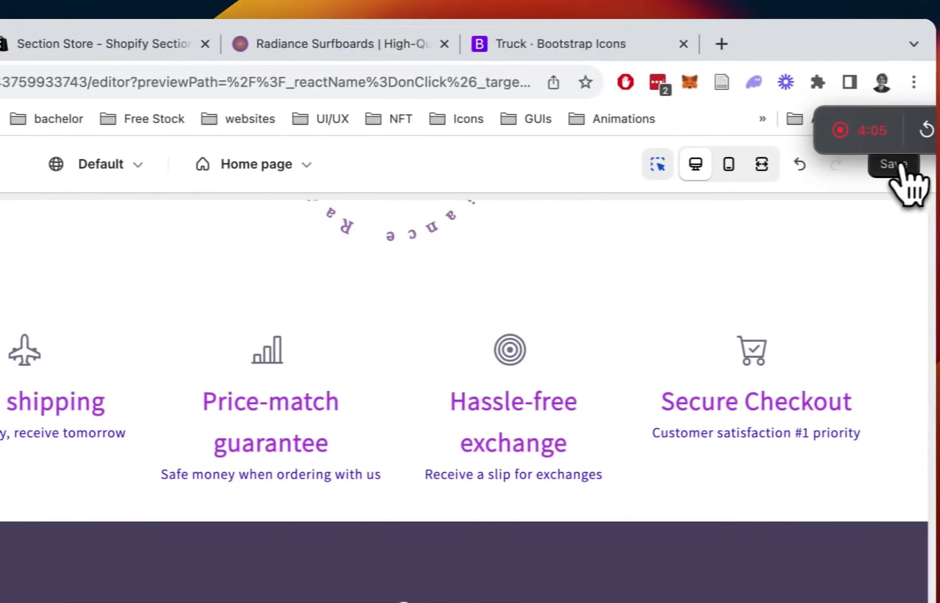
click(896, 165)
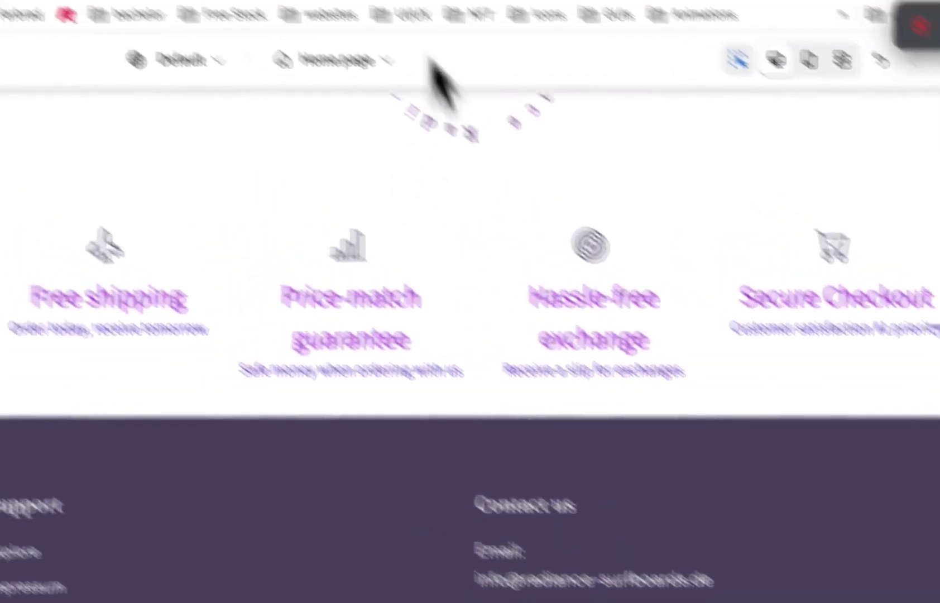
click(512, 39)
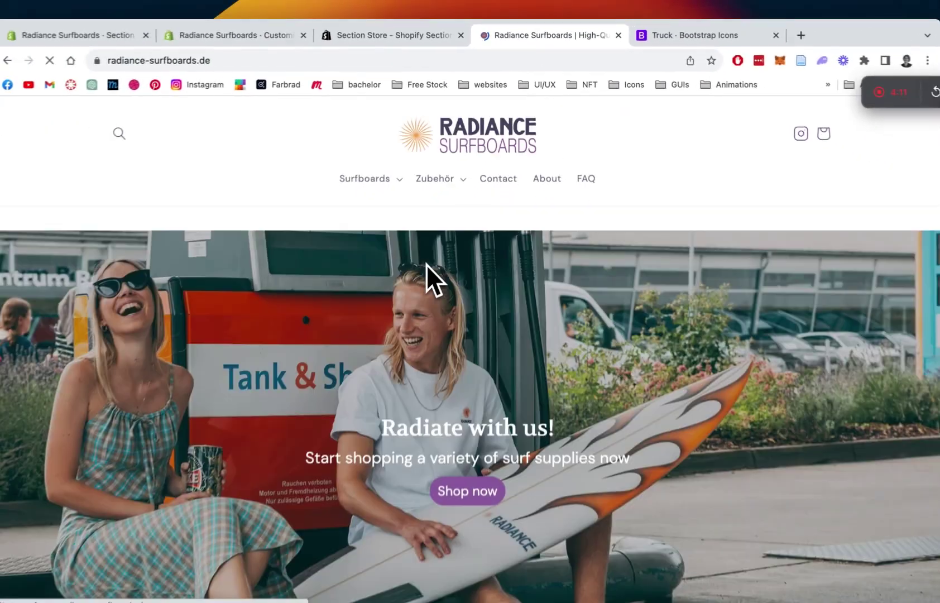
Scroll to the purple-titled feature row and dismiss the Navigate to admin bar
scroll(427, 268, down, 10)
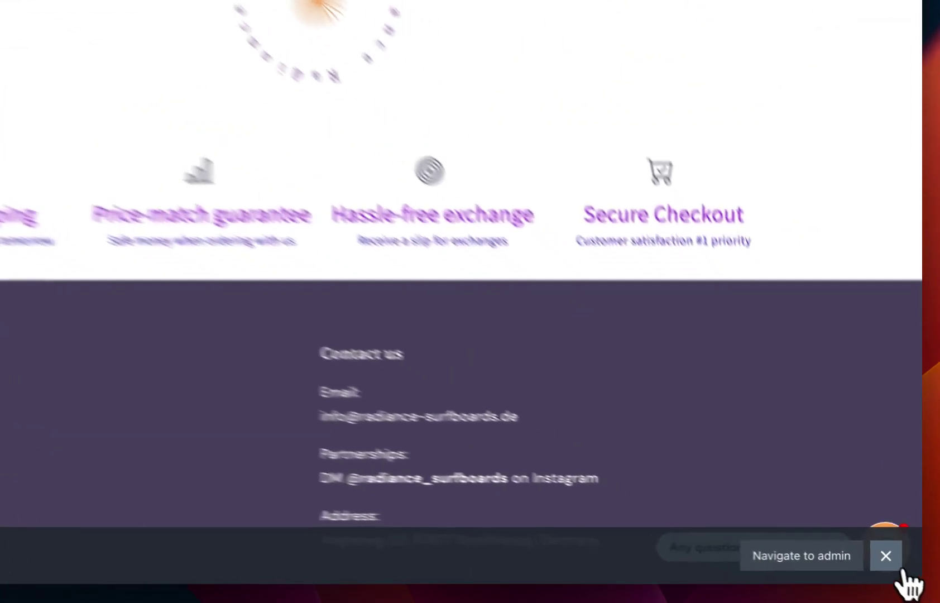
click(900, 568)
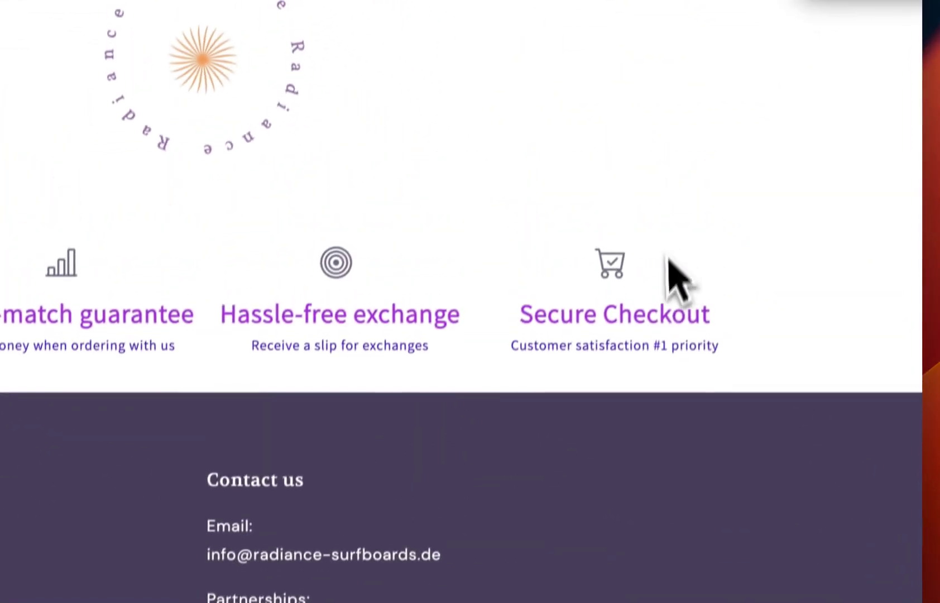